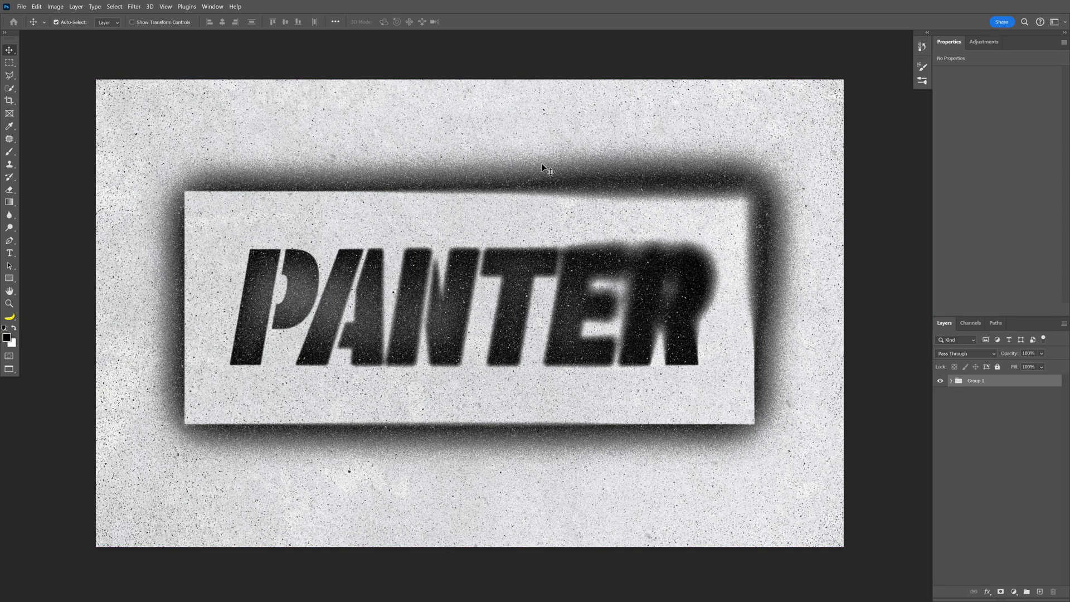
Create a 2880 x 1800 document and place large 'PANTER' text near the centre.
key(ctrl+n)
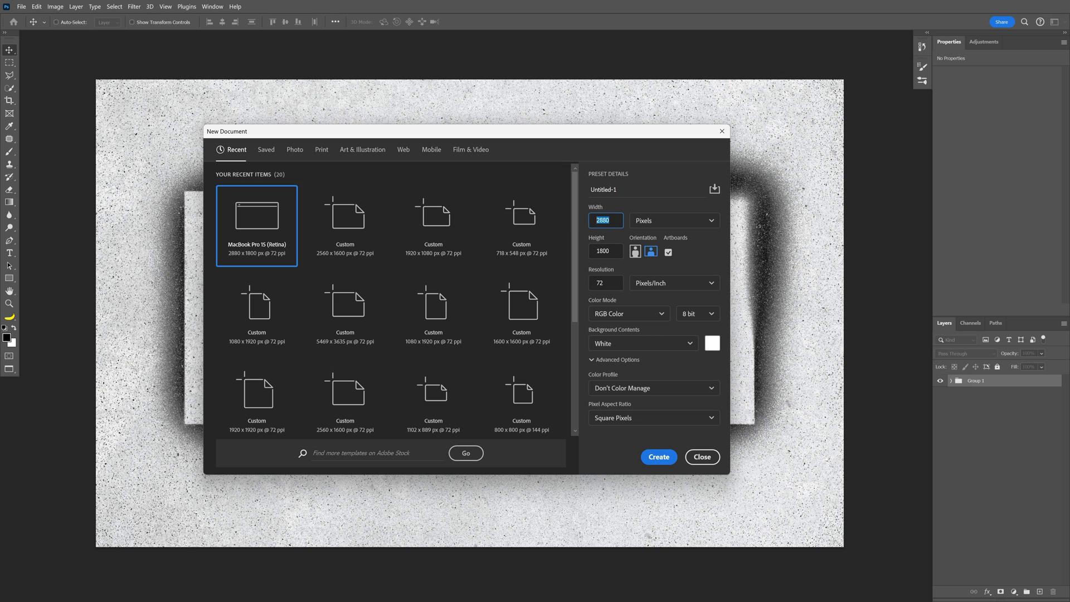
click(666, 458)
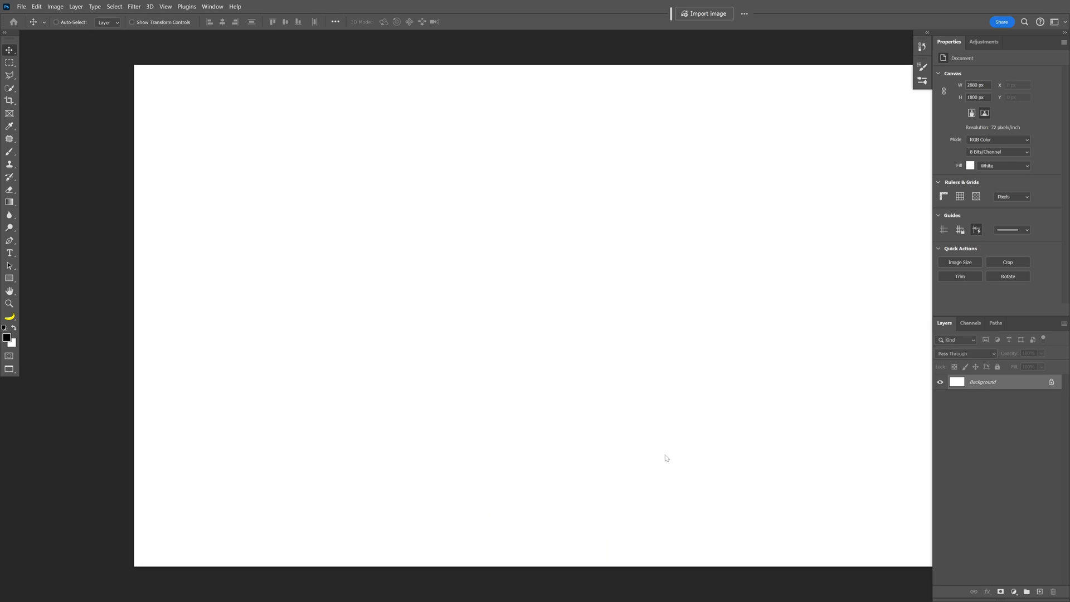
click(370, 294)
text(PANTER)
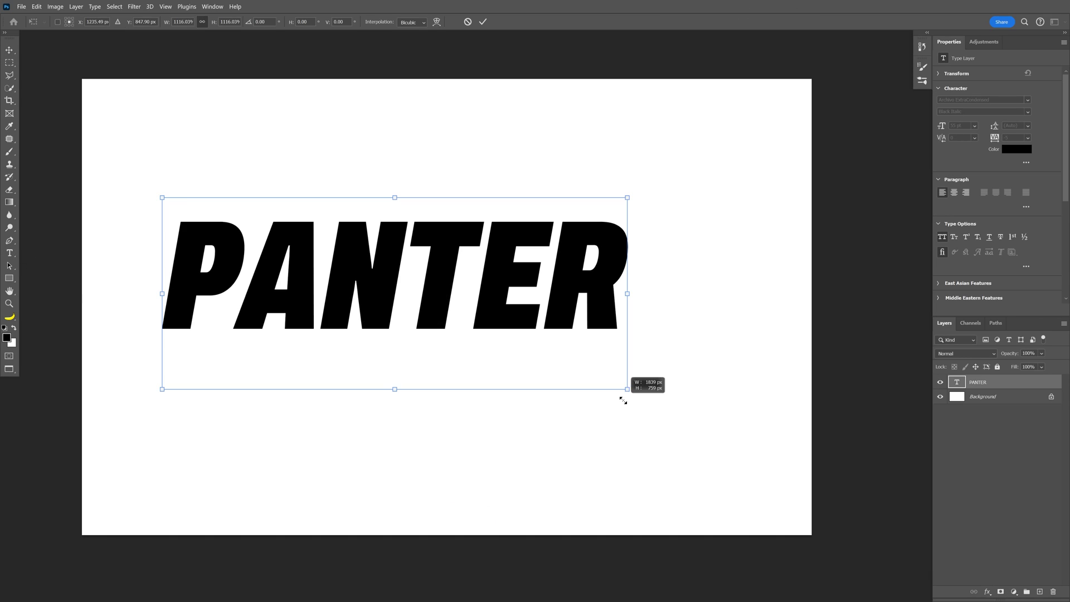
key(ctrl+Return)
key(v)
drag(491, 287, 535, 303)
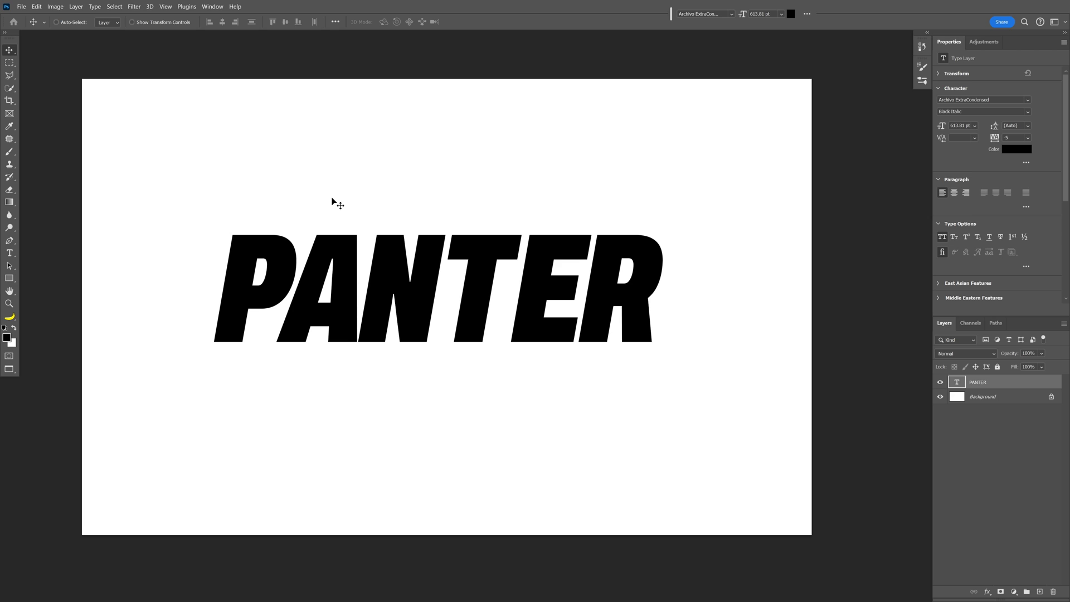
Draw a wide black rectangle covering the word PANTER.
click(9, 280)
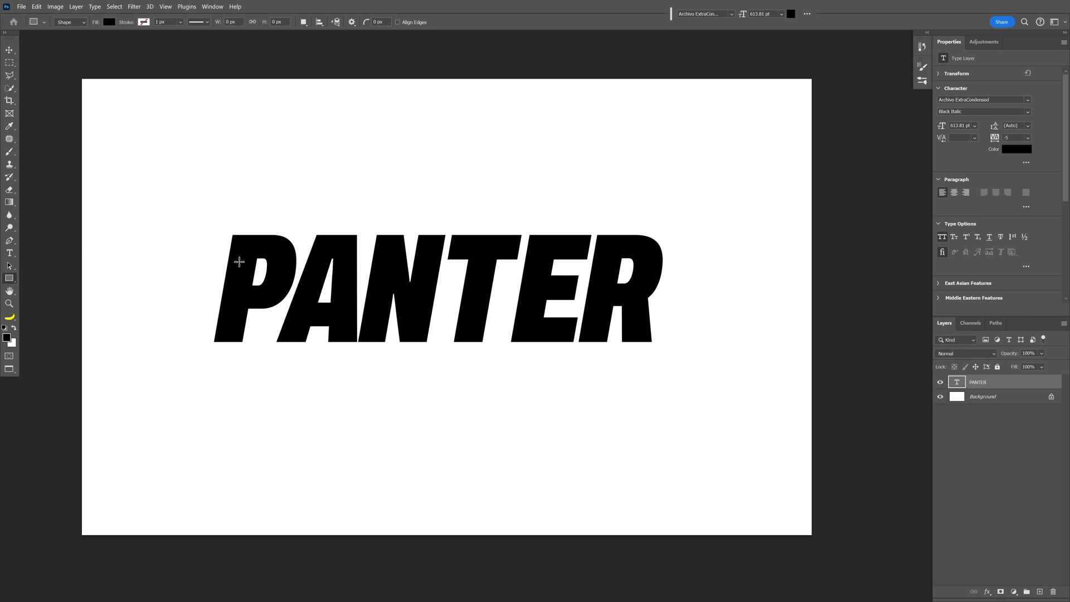
drag(153, 178, 722, 400)
key(v)
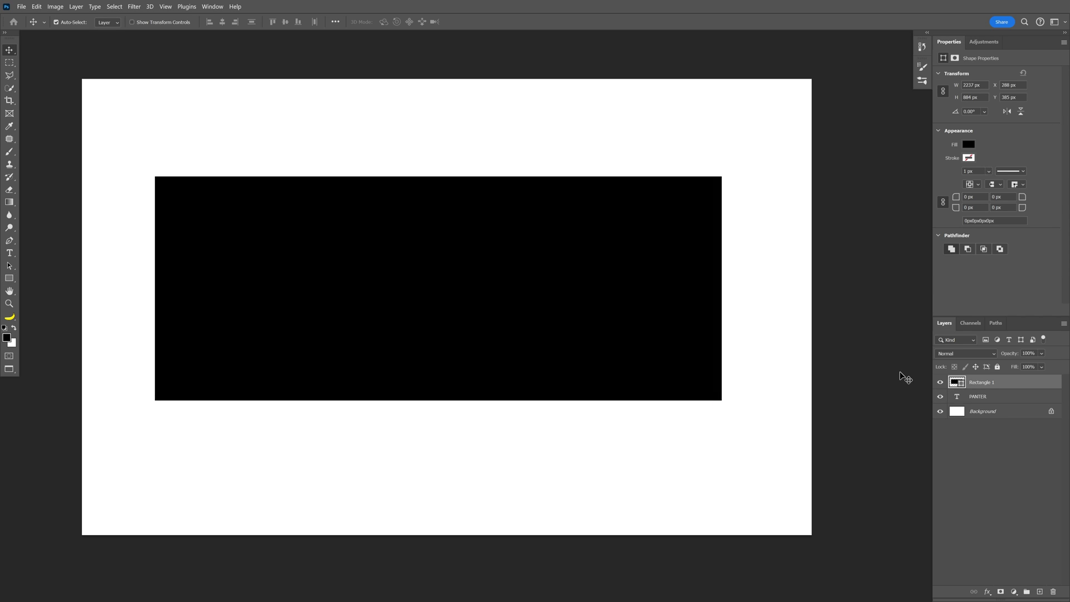
Mask the rectangle with the inverted PANTER selection and hide the original text layer.
drag(941, 389, 960, 396)
ctrl+click(958, 396)
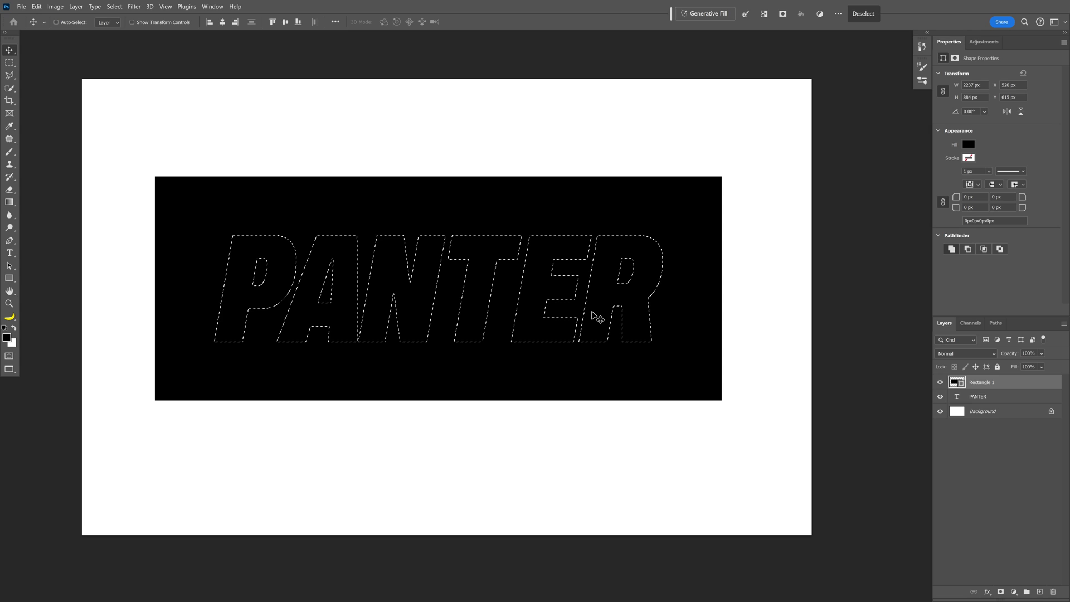
click(114, 6)
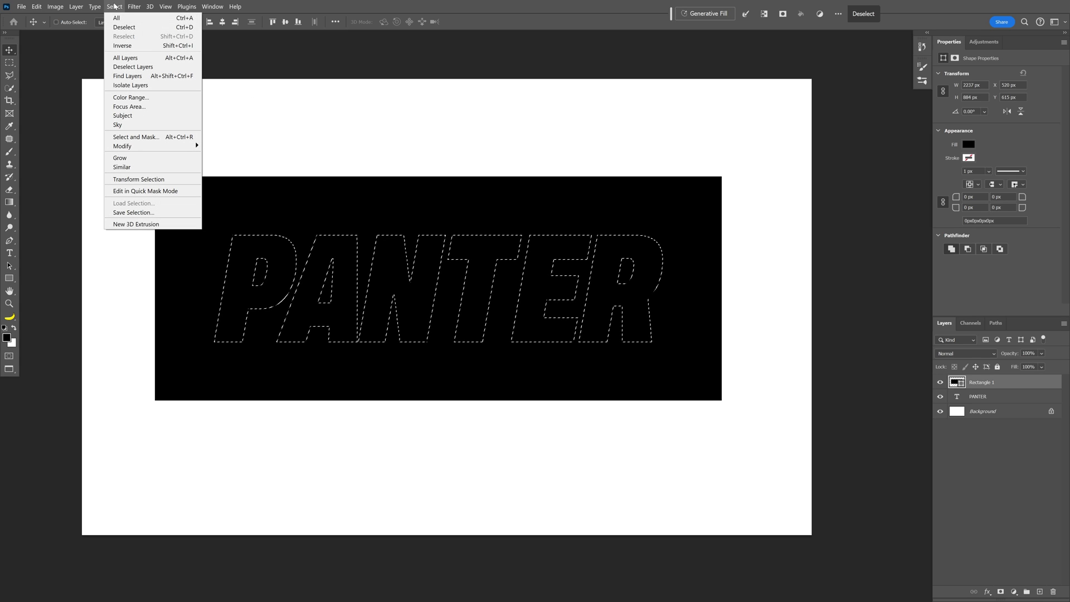
click(131, 46)
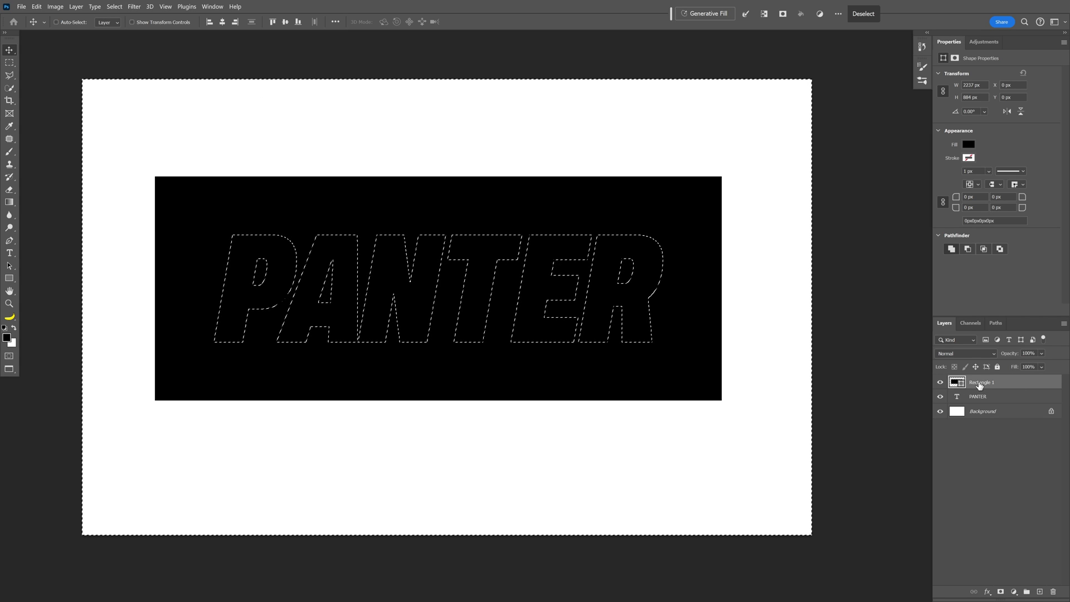
click(1001, 592)
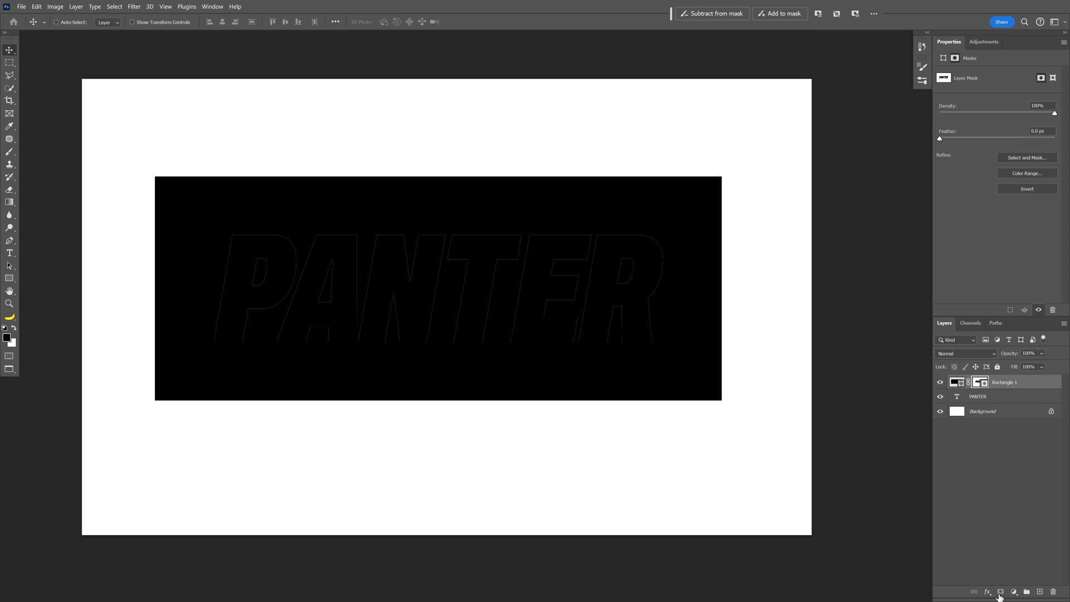
click(940, 396)
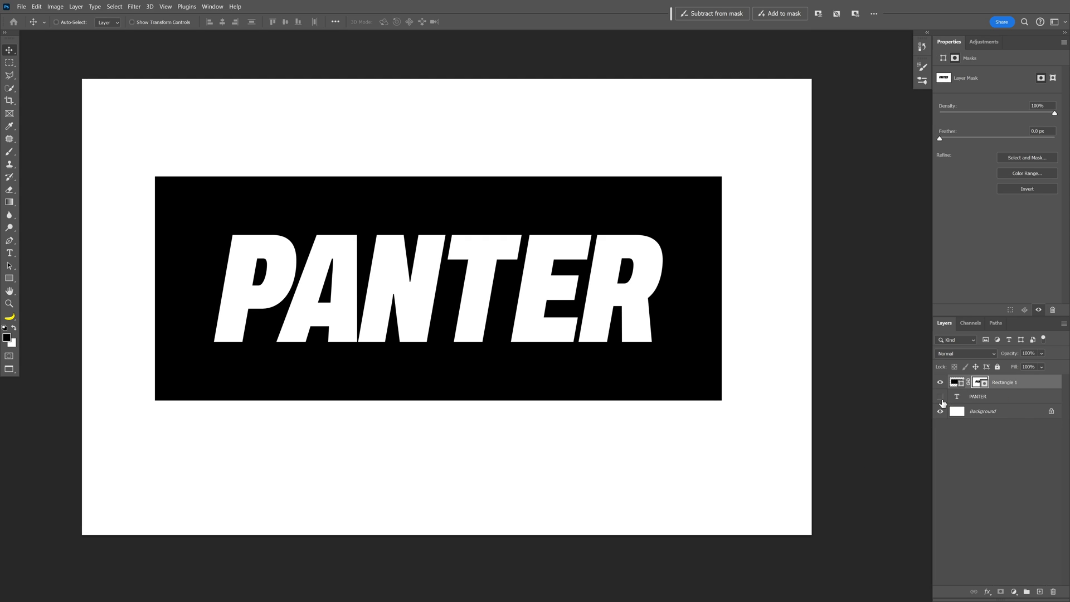
On a new layer, fill a thin vertical strip through the P with black.
scroll(256, 303, up, 3)
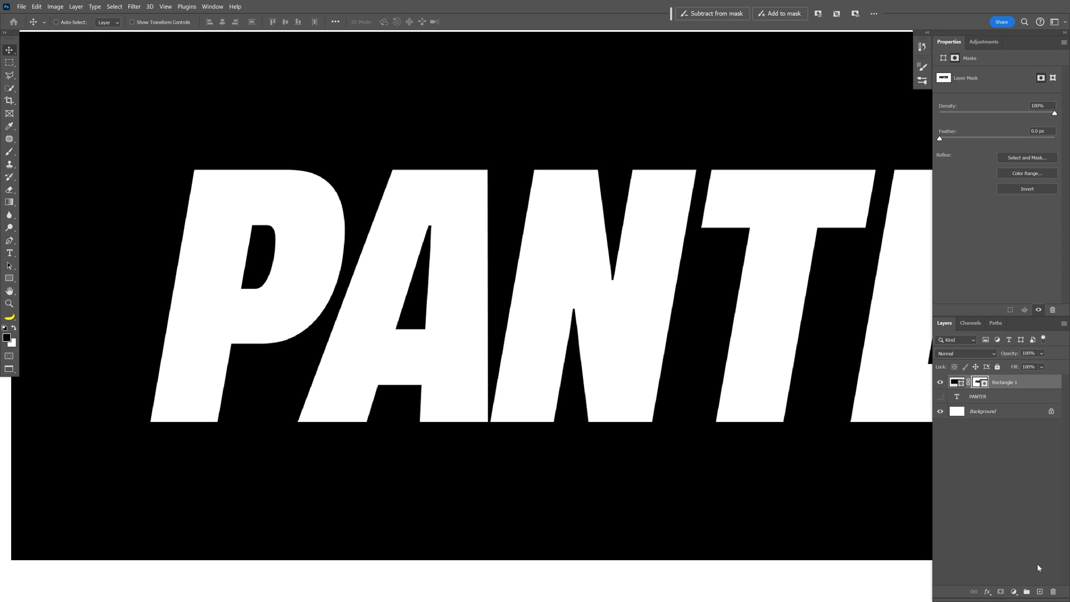
click(1040, 592)
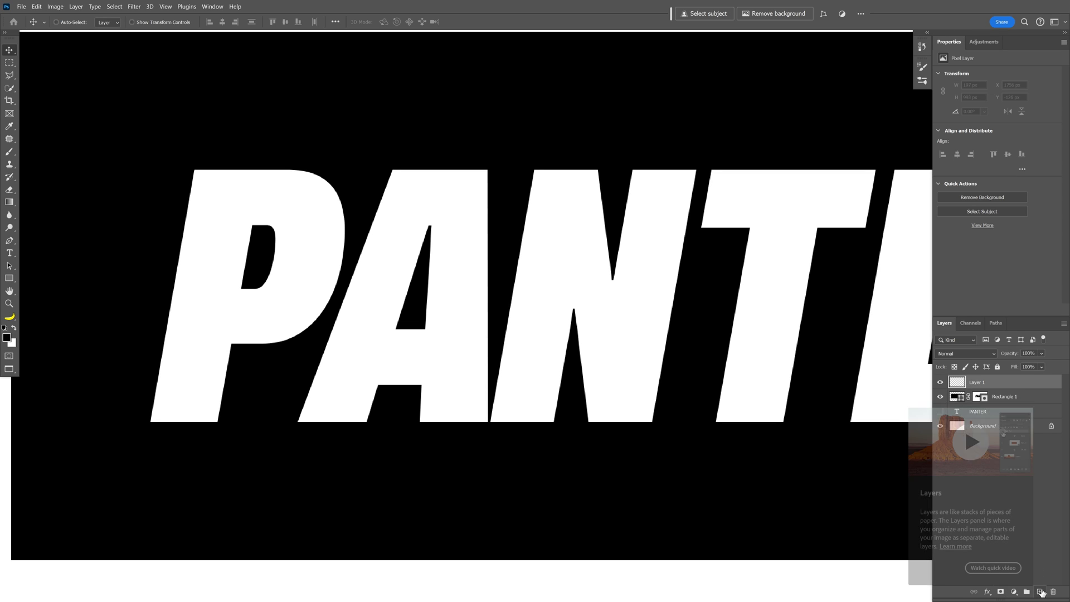
click(8, 65)
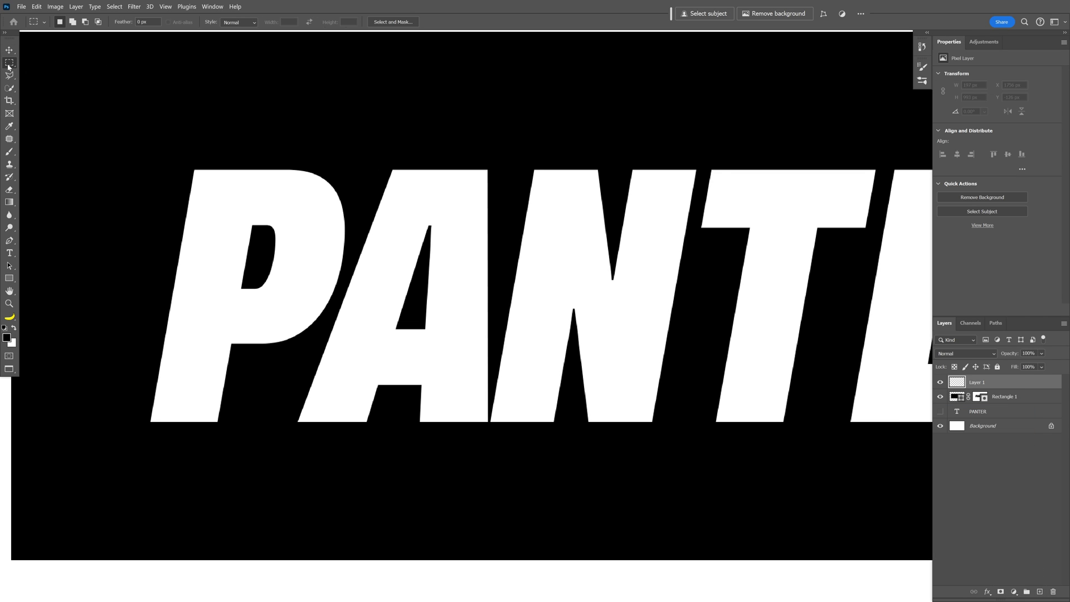
drag(300, 67, 311, 497)
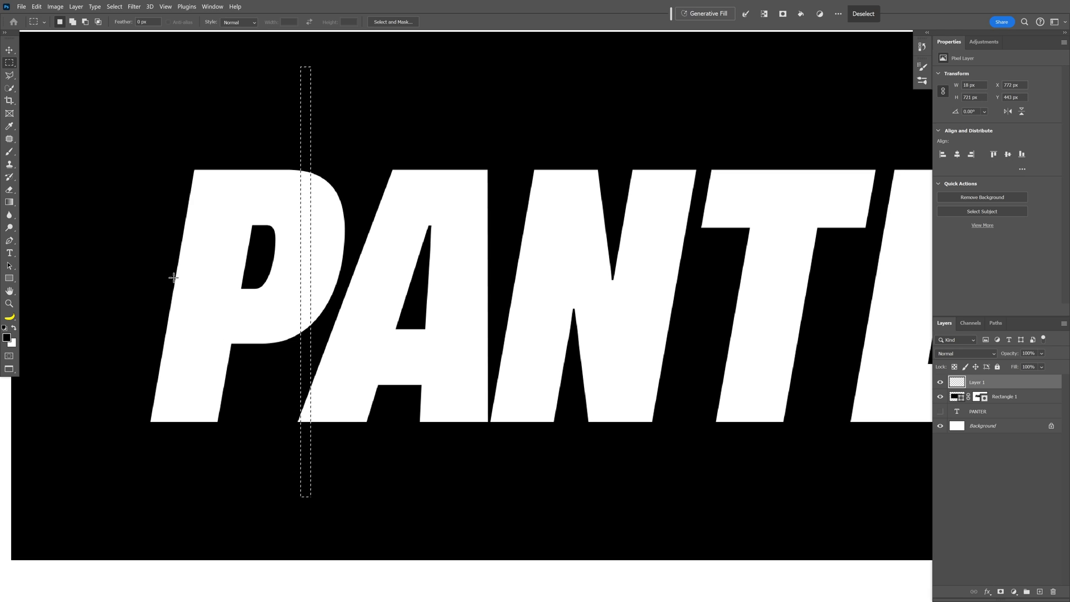
click(15, 204)
right_click(15, 204)
click(50, 211)
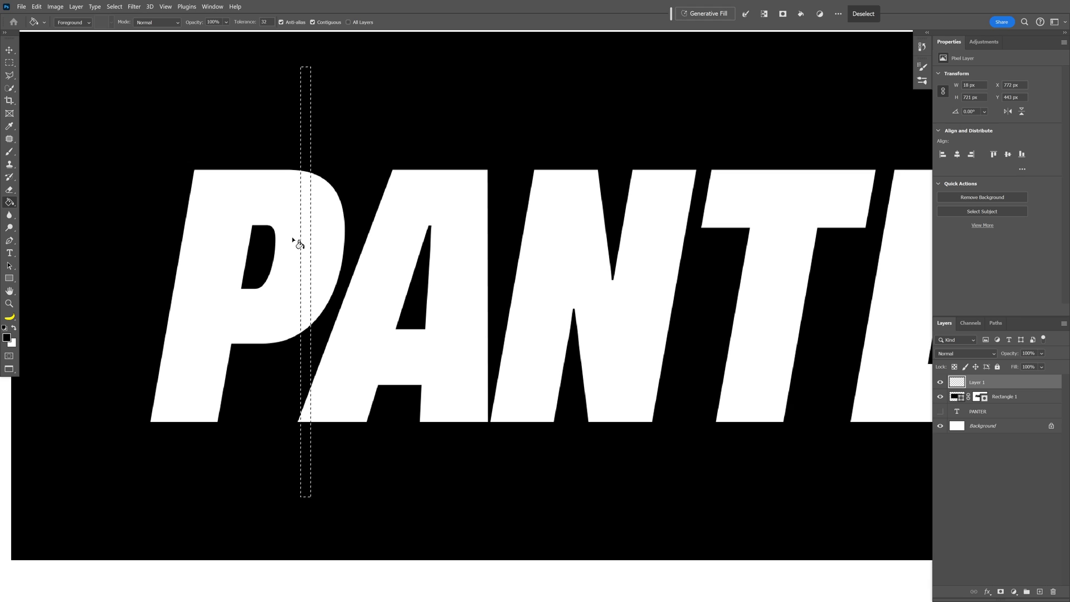
click(308, 233)
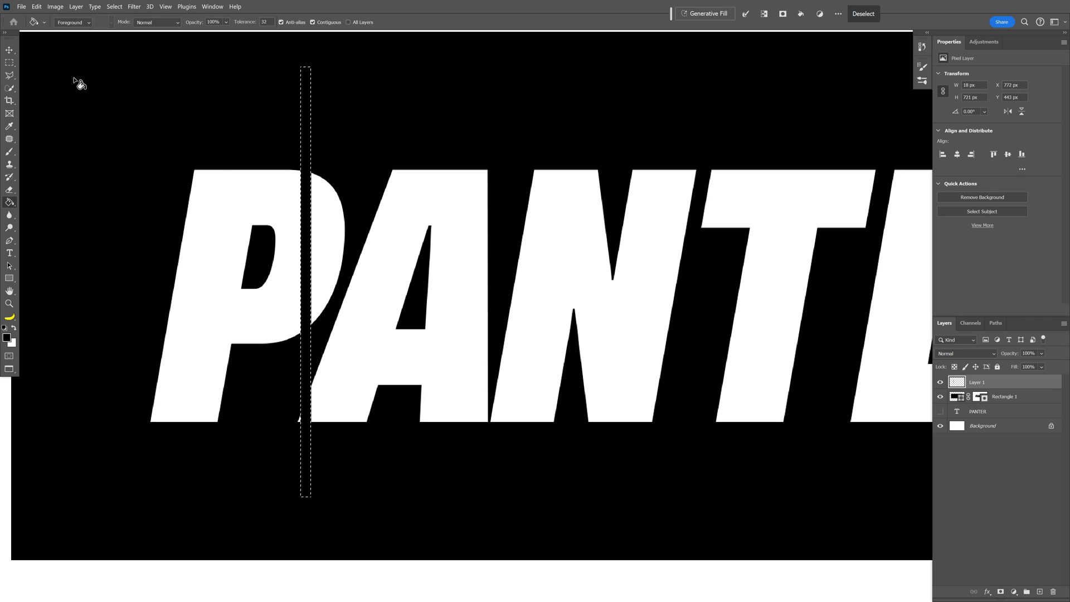
Tilt the black strip about 10 degrees and position it across the P.
click(9, 50)
drag(301, 185, 248, 191)
key(ctrl+t)
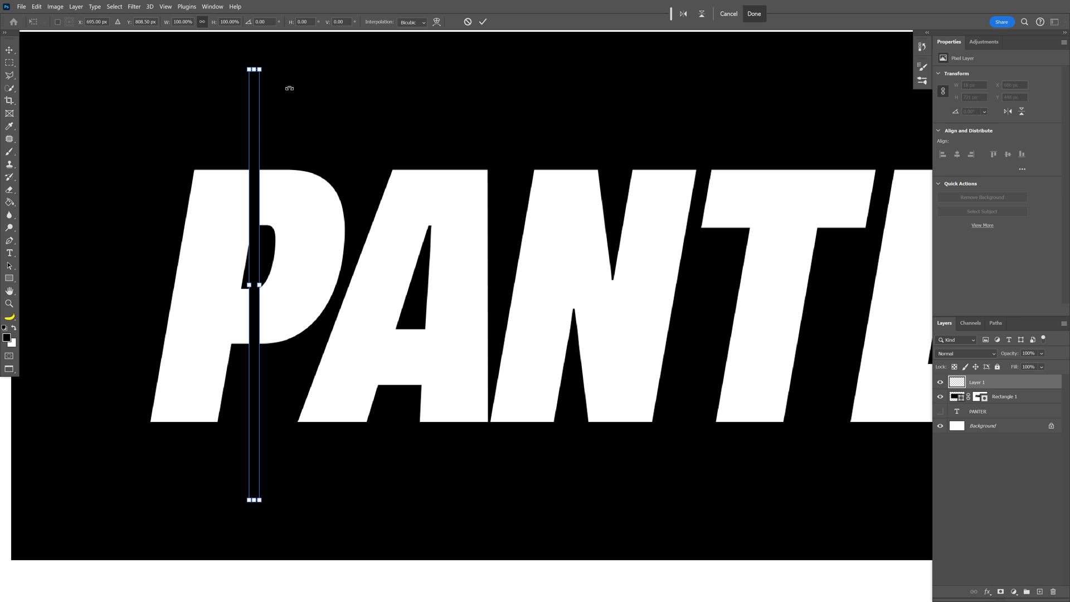
drag(290, 88, 313, 108)
scroll(257, 181, up, 1)
drag(274, 199, 460, 193)
key(Return)
Duplicate the strip, angle it about 8 degrees and place it across the A.
key(ctrl+t)
drag(514, 99, 545, 112)
mouse_move(476, 174)
mouse_down()
mouse_move(501, 162)
mouse_move(483, 178)
mouse_up()
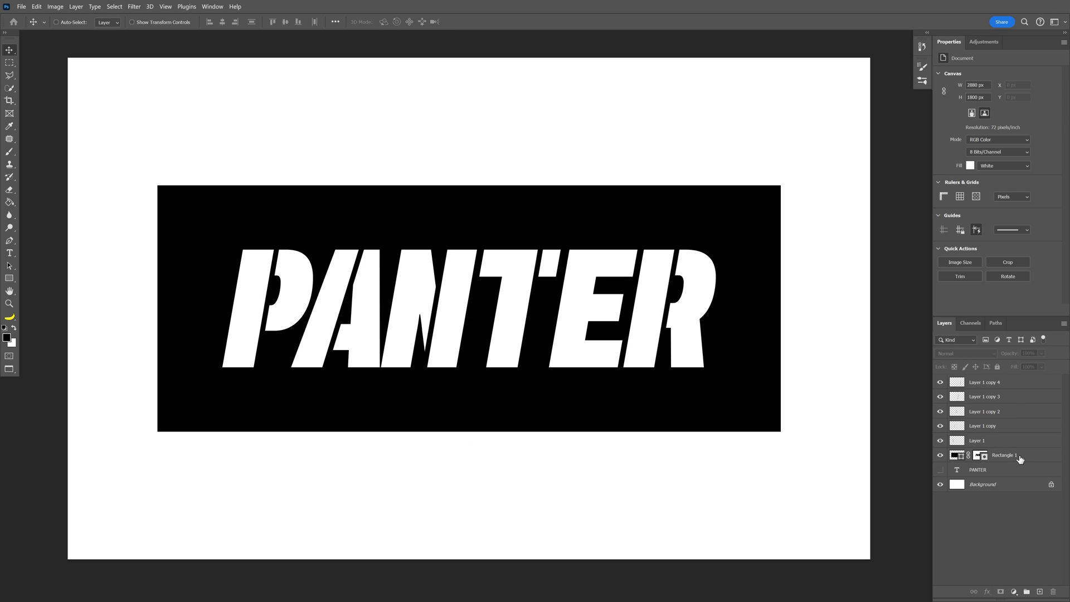
Convert Rectangle 1 and the strip layers into one smart object.
click(1020, 459)
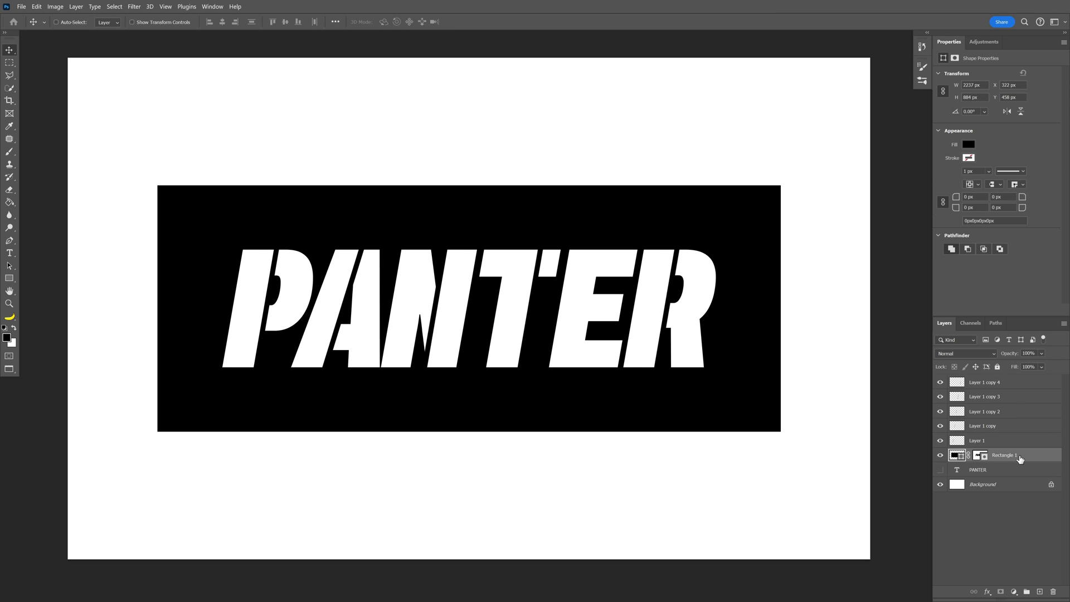
shift+click(1001, 384)
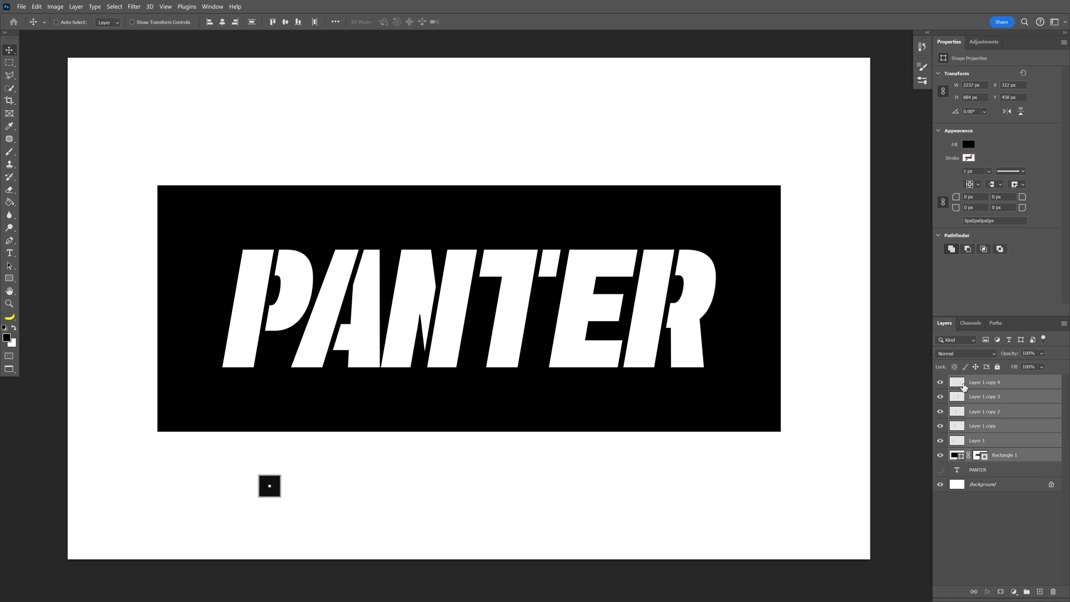
right_click(1015, 418)
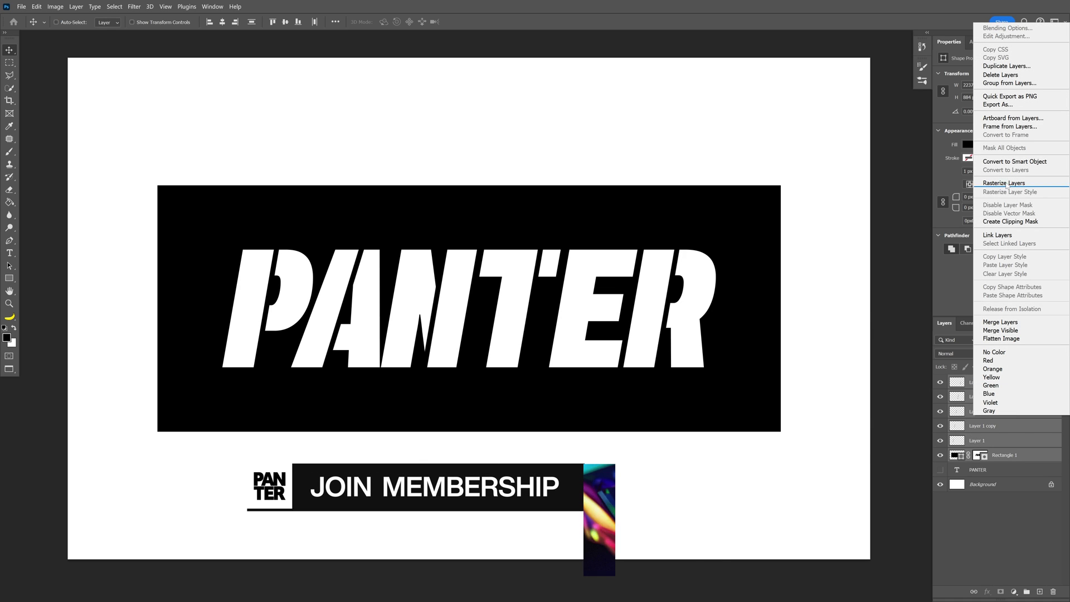
click(1015, 161)
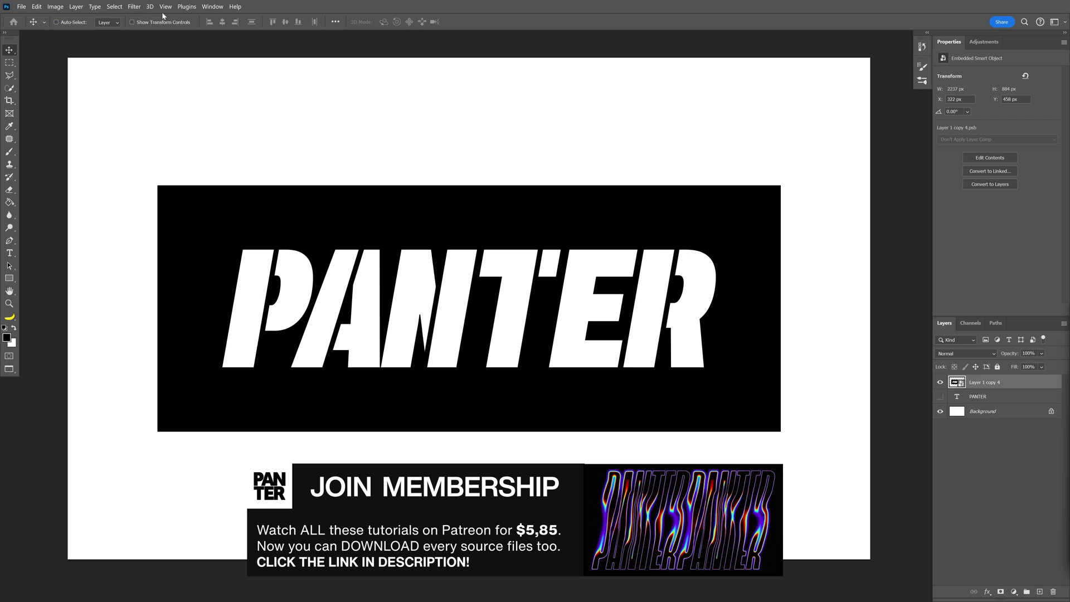
Apply a Gaussian Blur with a radius of about 9.6 pixels.
click(134, 6)
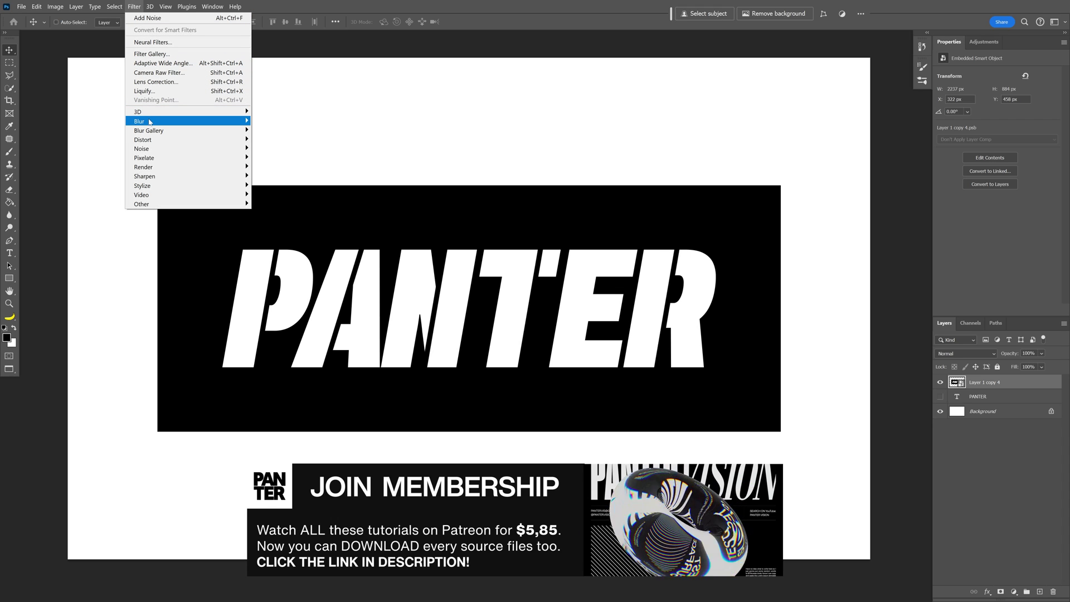
mouse_move(223, 121)
click(288, 158)
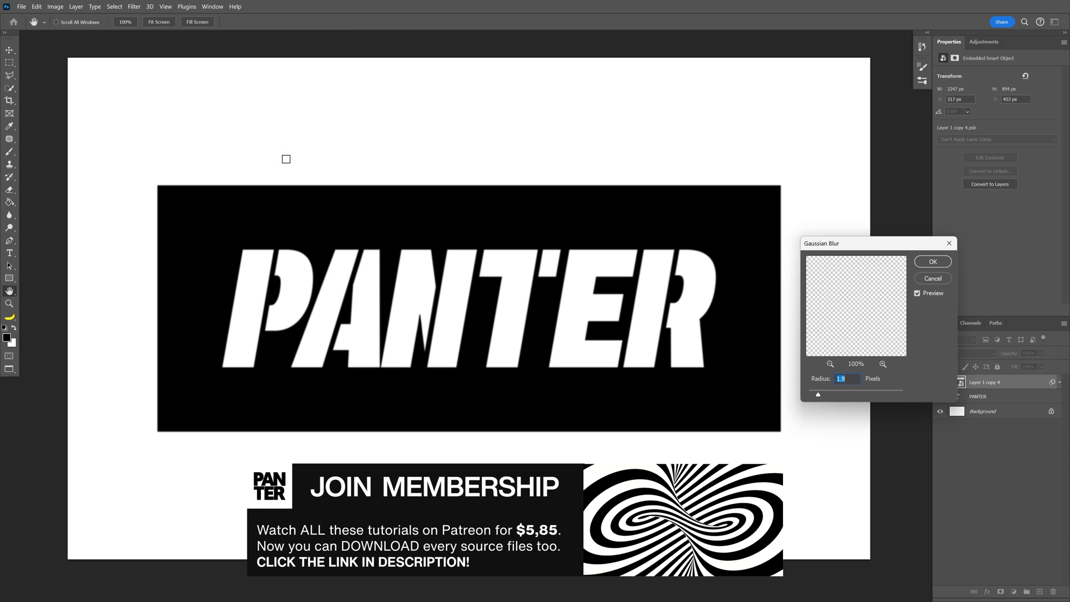
drag(820, 397, 845, 395)
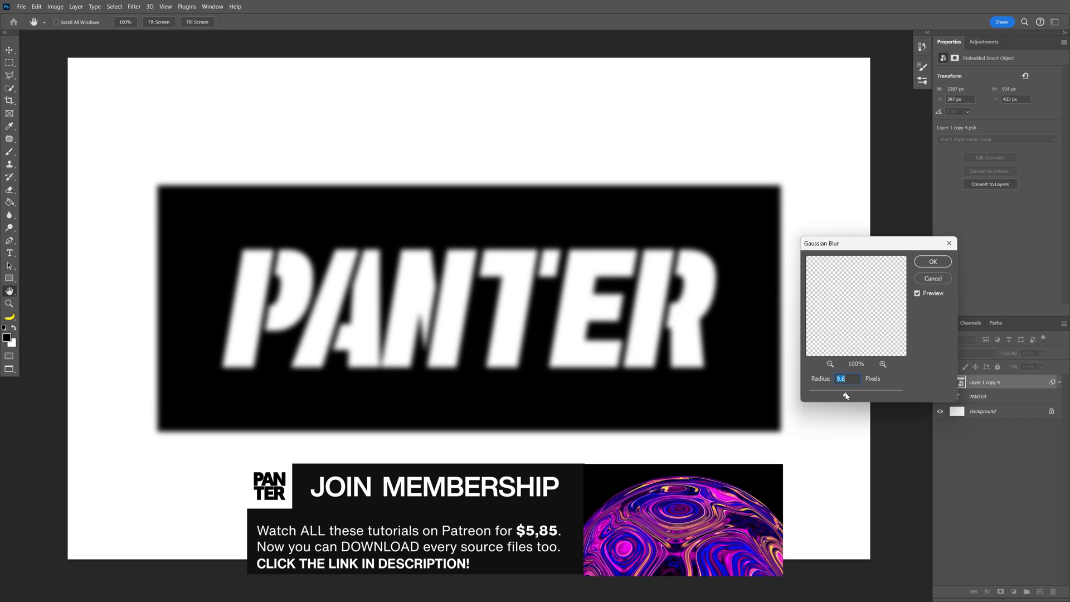
click(933, 263)
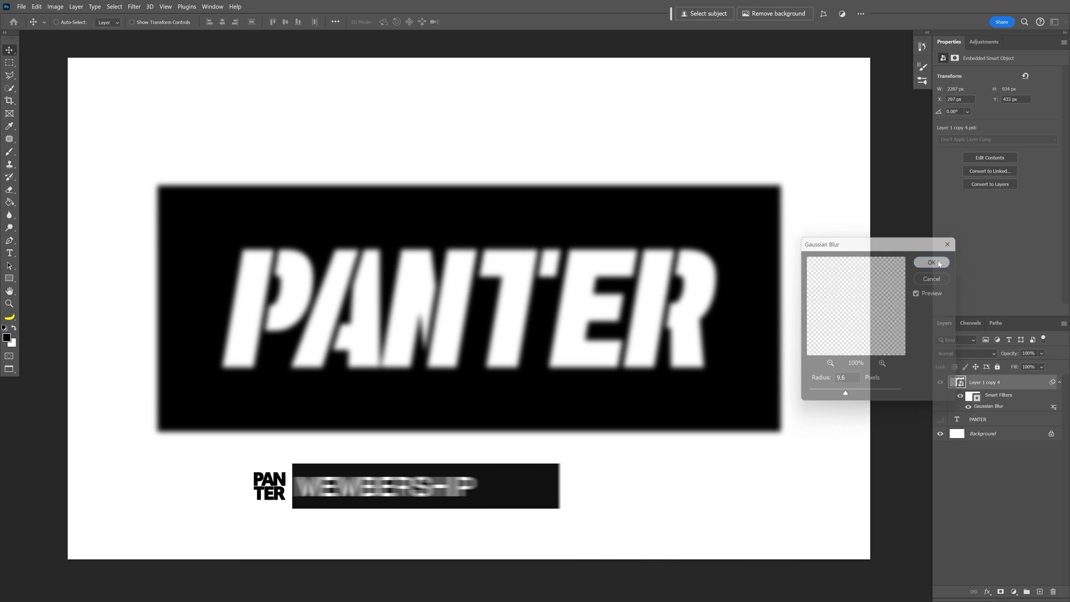
Add a white Color Overlay at 100% opacity to the blurred layer.
double_click(1028, 384)
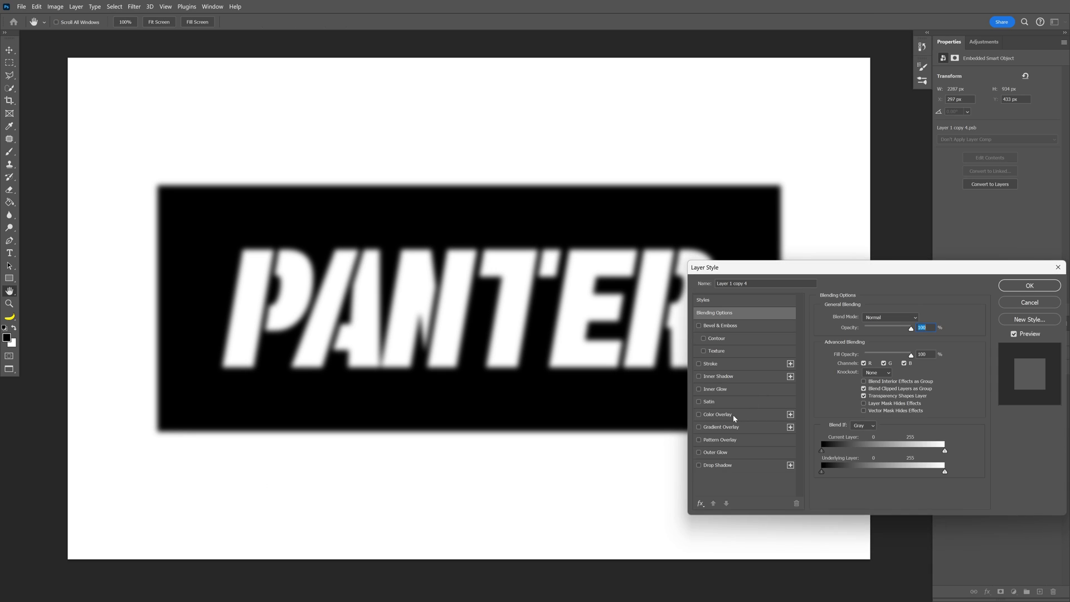
click(733, 415)
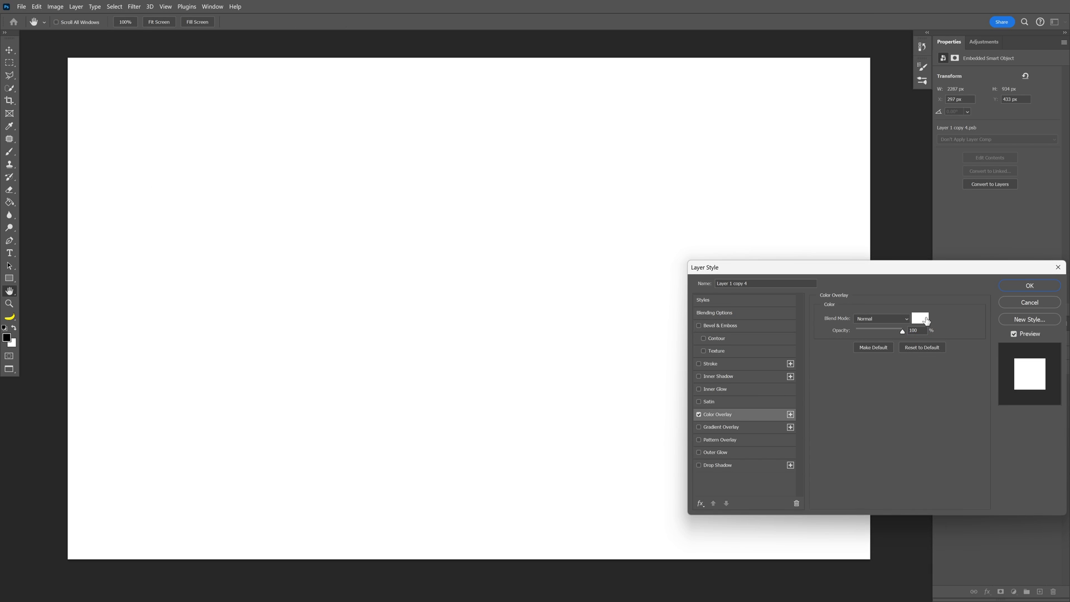
click(920, 319)
click(973, 249)
mouse_move(903, 331)
mouse_down()
mouse_move(881, 331)
mouse_move(921, 330)
mouse_up()
Add a black Drop Shadow with spread 2 and size 185 px.
click(719, 465)
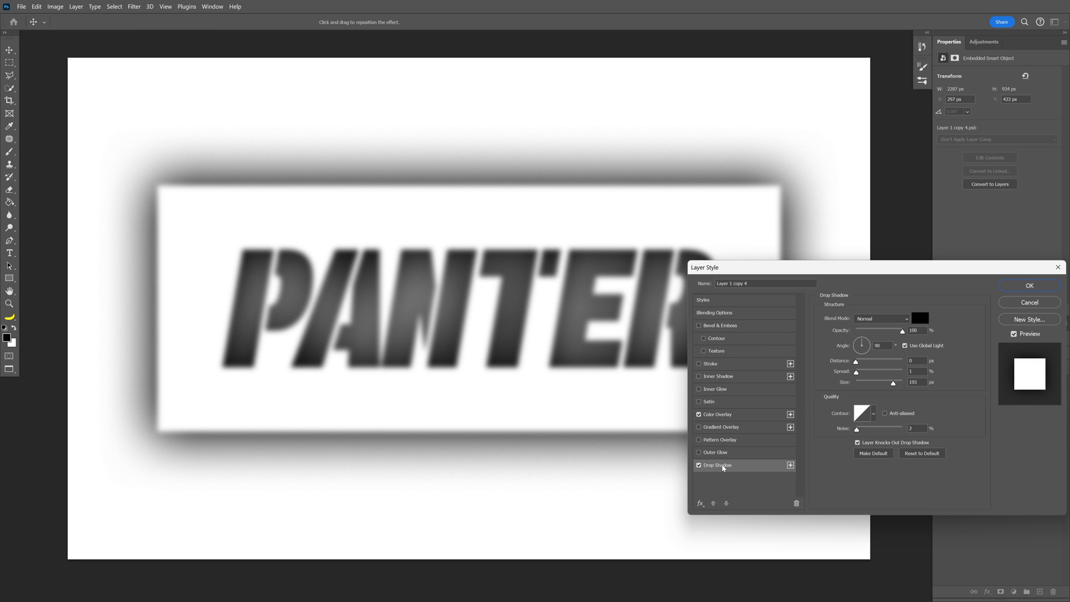
mouse_move(902, 331)
mouse_down()
mouse_move(881, 331)
mouse_move(918, 332)
mouse_up()
click(856, 362)
key(Up)
drag(893, 383, 893, 385)
click(893, 385)
key(Return)
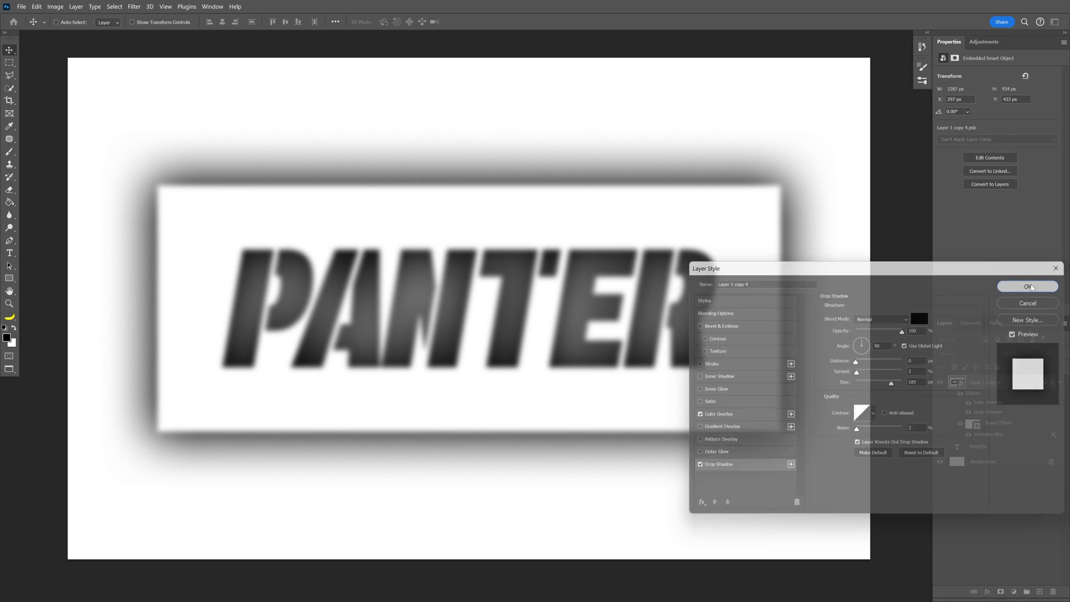
Start a Field Blur and move its first pin to the upper right.
click(135, 5)
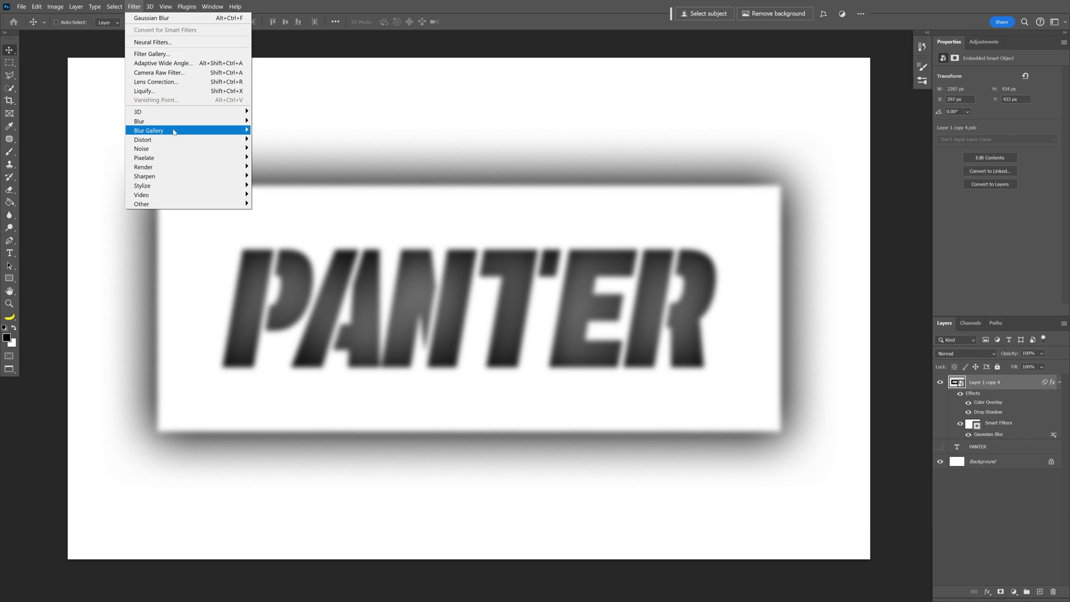
mouse_move(175, 133)
click(273, 130)
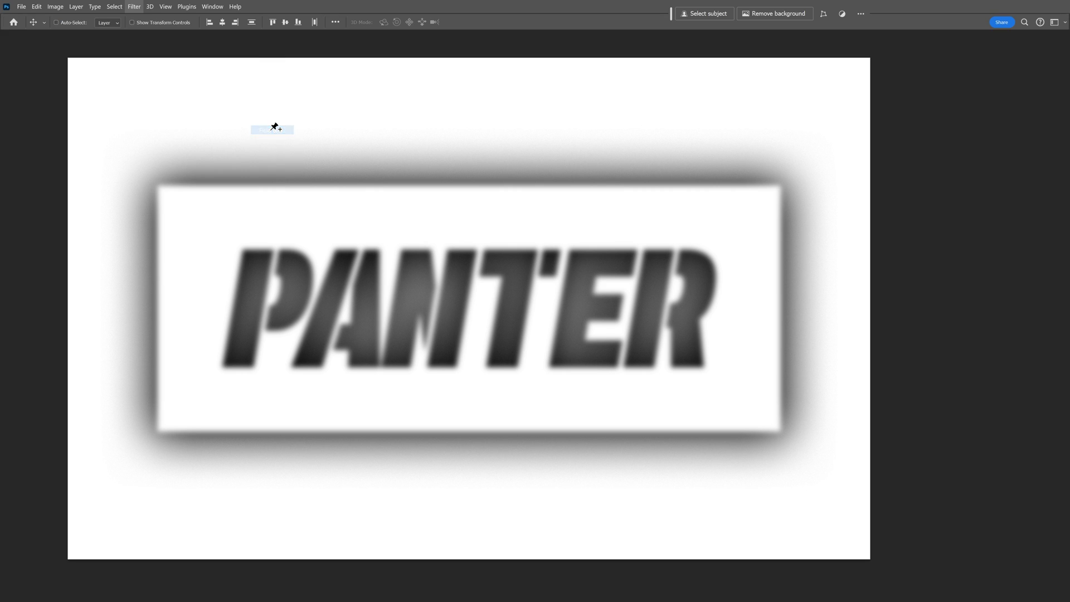
drag(469, 310, 728, 222)
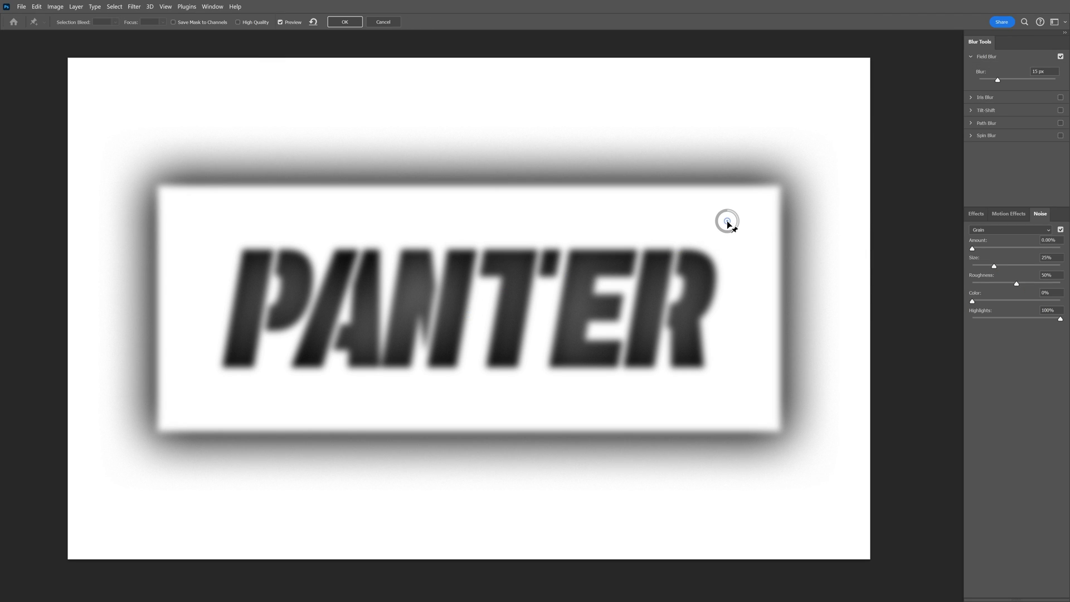
Add blur pins: 2 px on N and T, sharp P, 52 px near R, 4 px below R.
click(473, 300)
drag(473, 301, 478, 294)
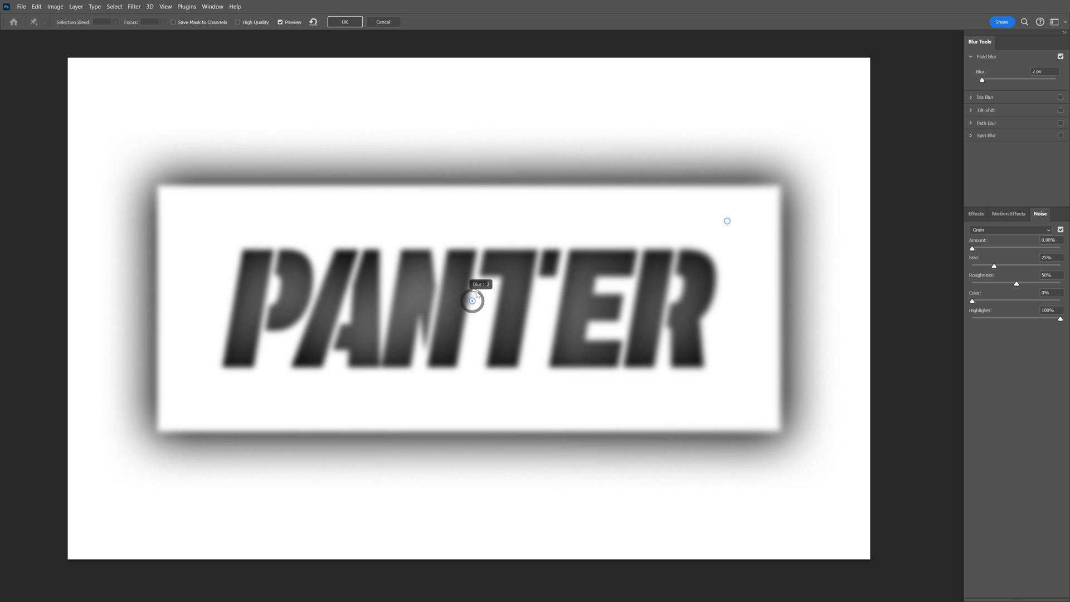
click(231, 354)
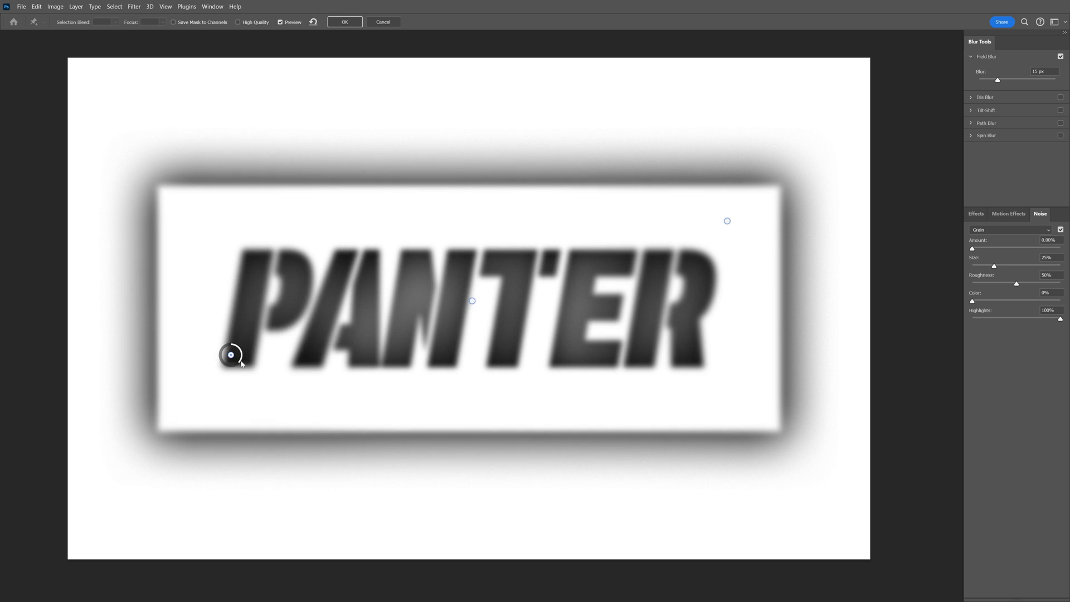
click(727, 221)
drag(735, 230, 753, 190)
click(609, 386)
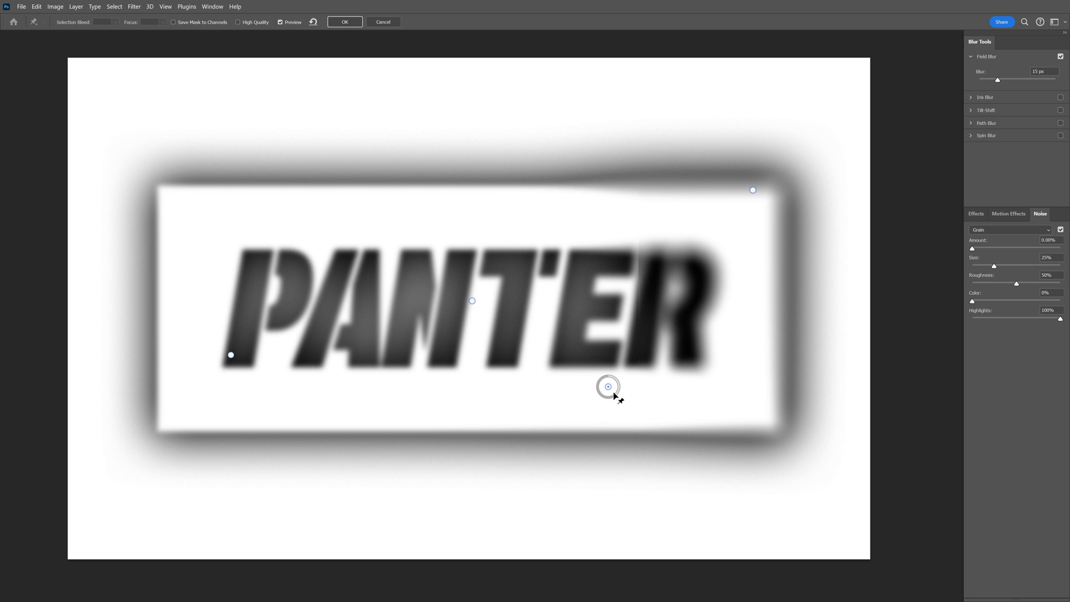
drag(619, 397, 728, 435)
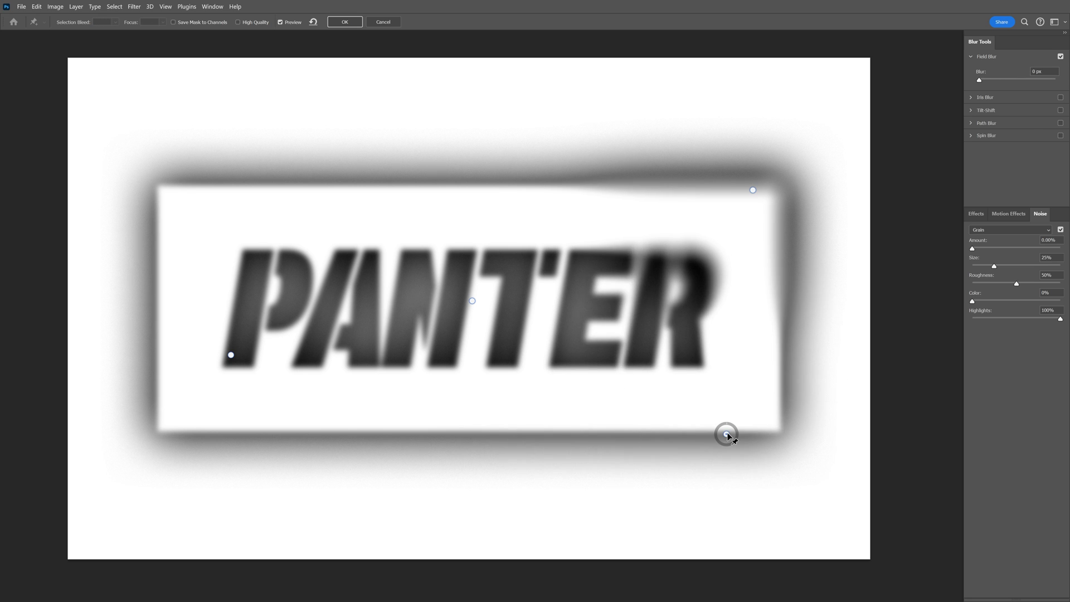
Apply the Field Blur, then set the Drop Shadow noise to 4.
click(350, 24)
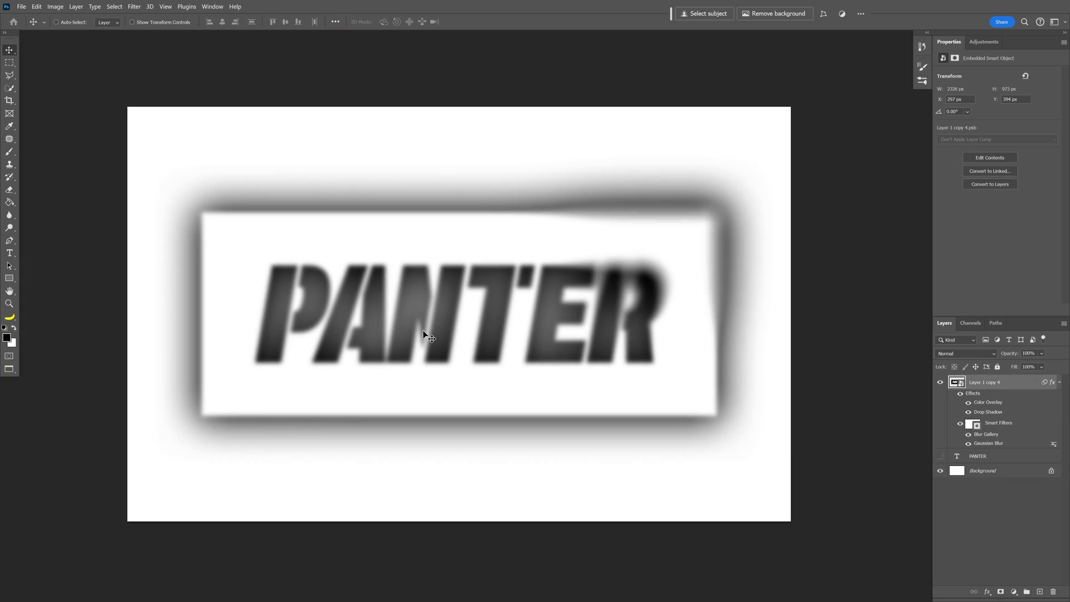
scroll(425, 329, up, 2)
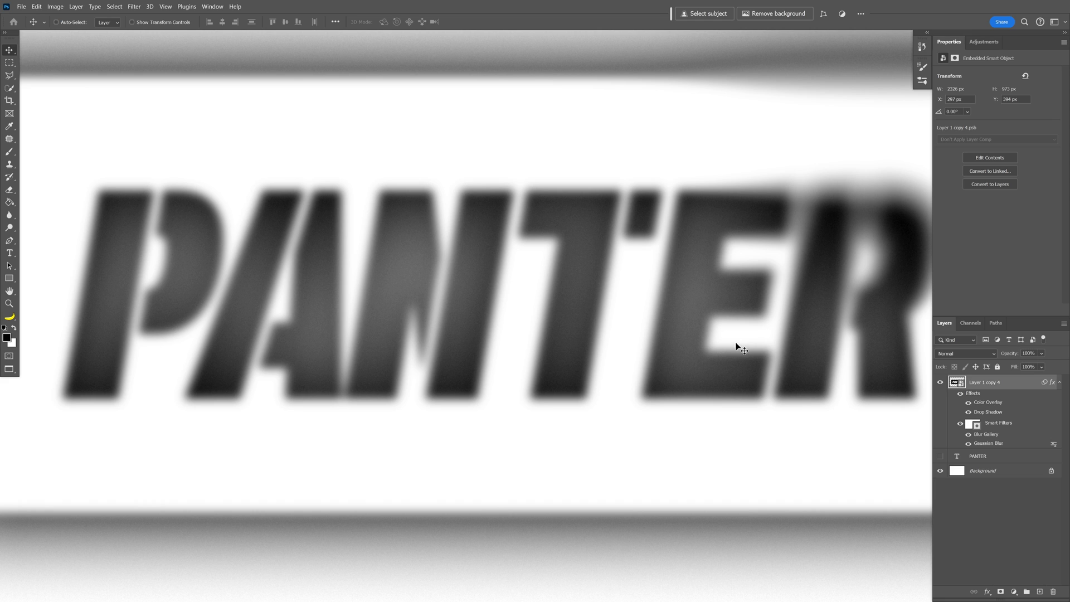
double_click(989, 412)
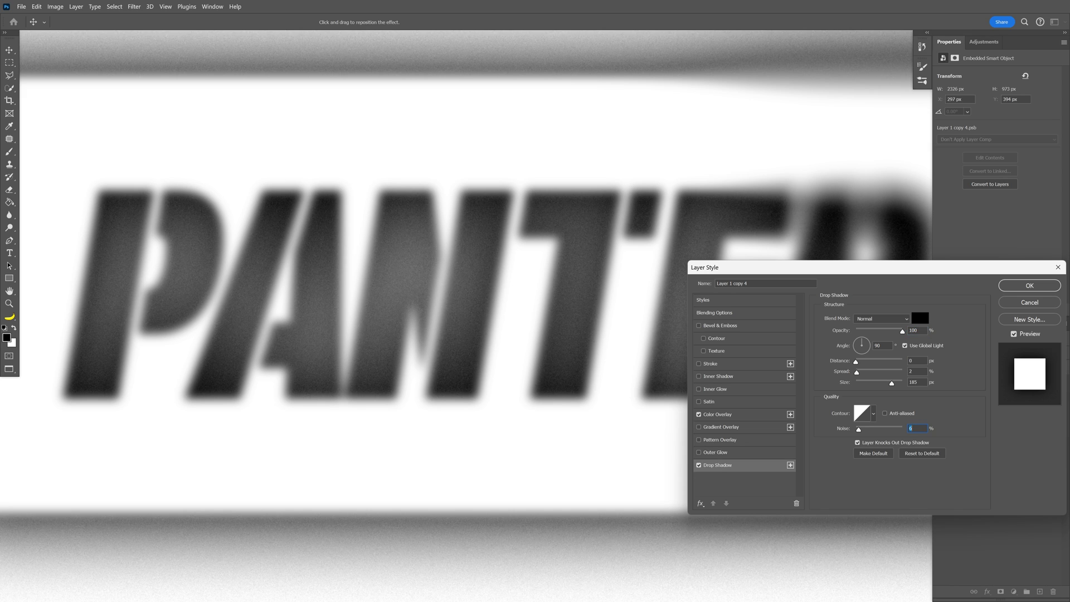
text(4)
key(ctrl+minus)
Add a Levels adjustment layer with the black input raised to 37.
click(1006, 287)
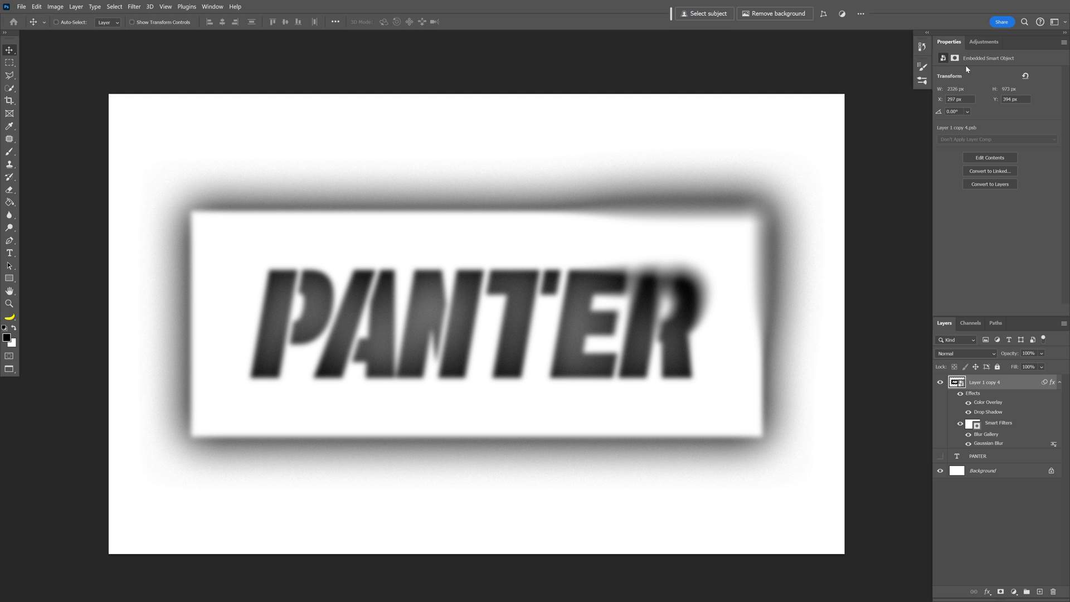
click(989, 42)
click(966, 199)
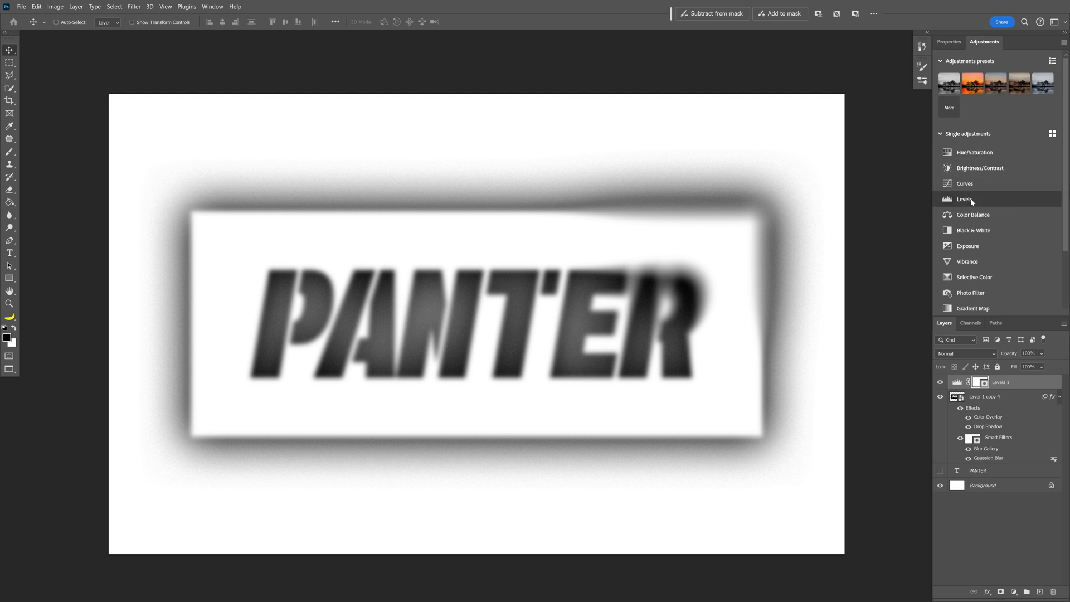
drag(953, 146, 968, 146)
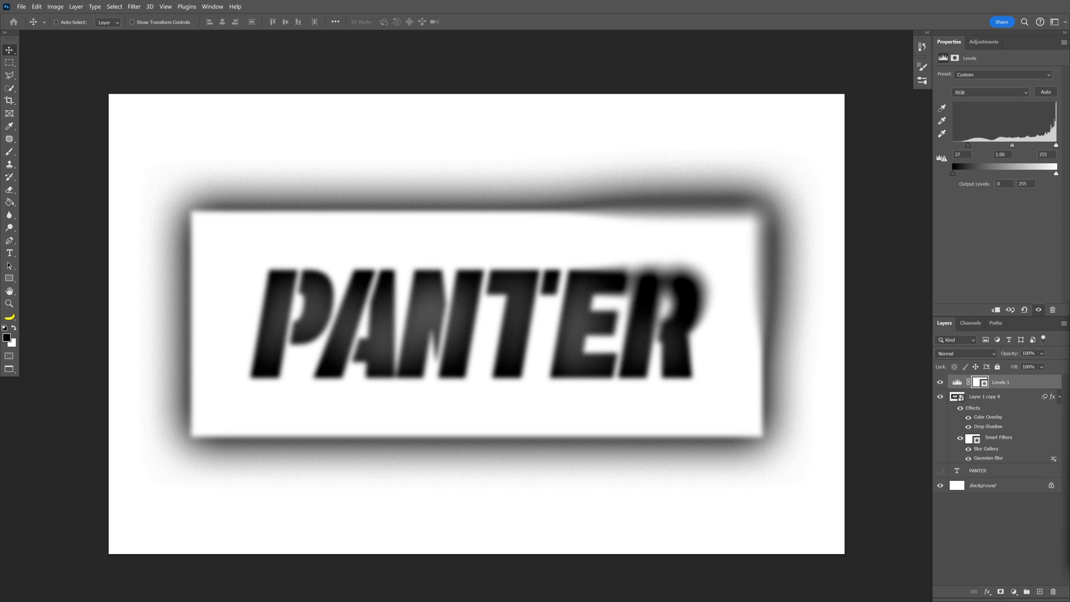
Convert the stencil layers into a single smart object.
click(1020, 487)
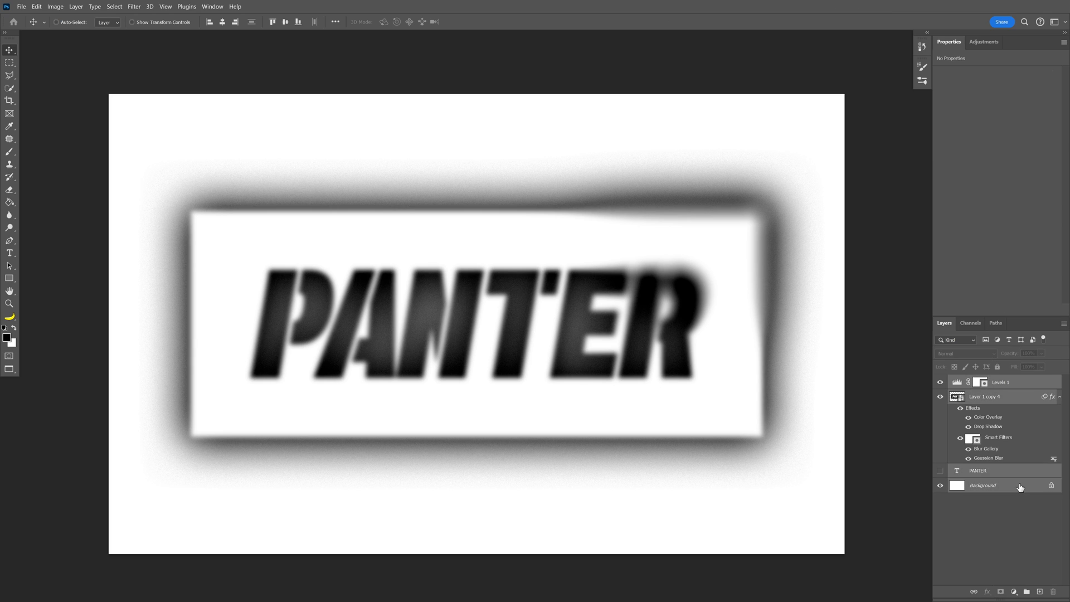
right_click(1019, 486)
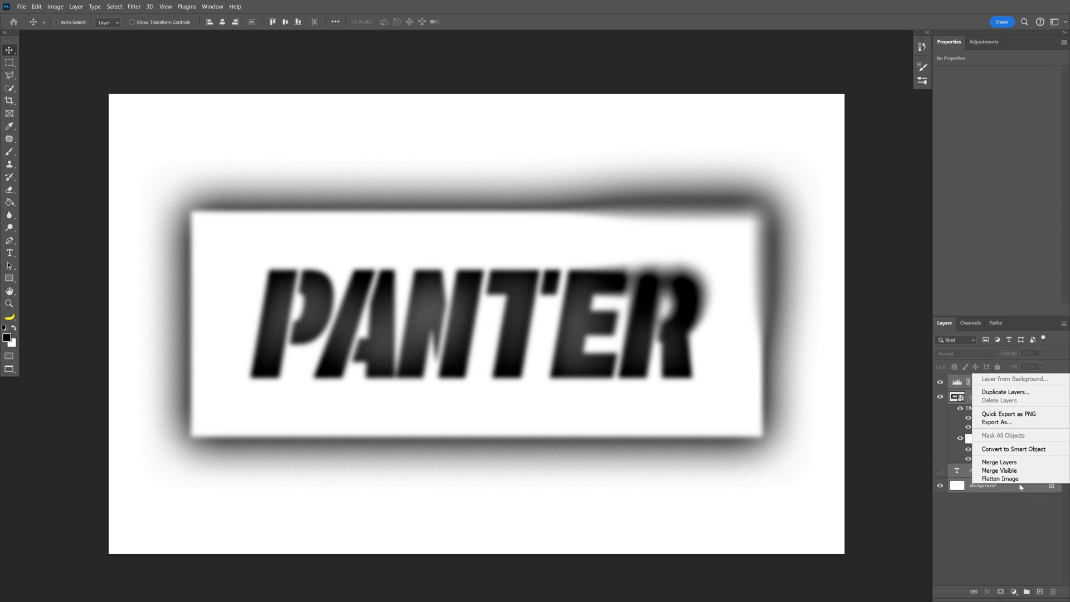
click(1023, 448)
Add about 21% monochromatic noise and duplicate the noisy layer.
click(134, 6)
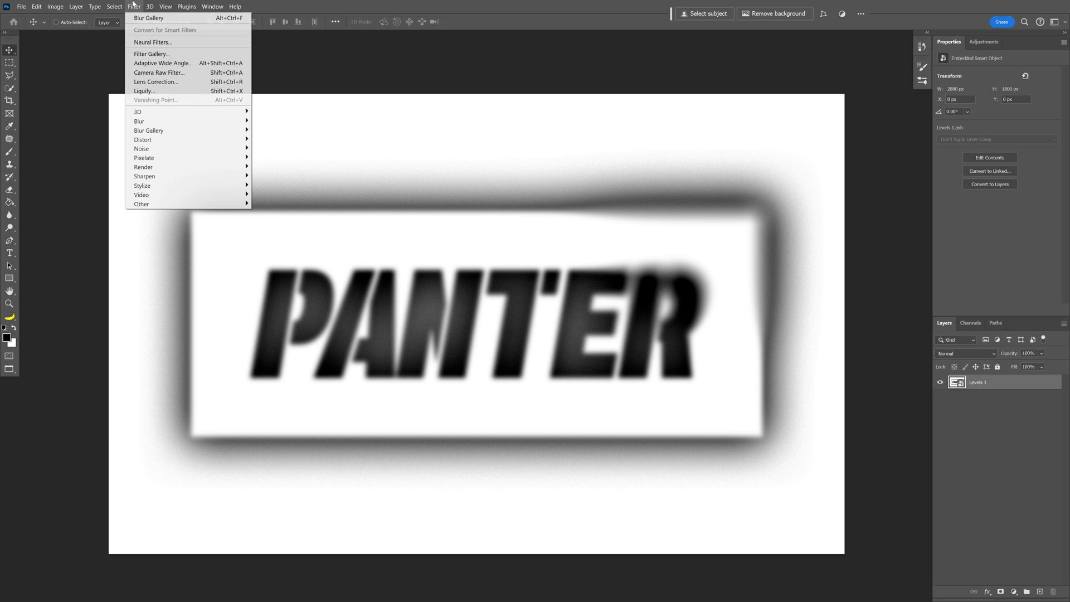
mouse_move(166, 148)
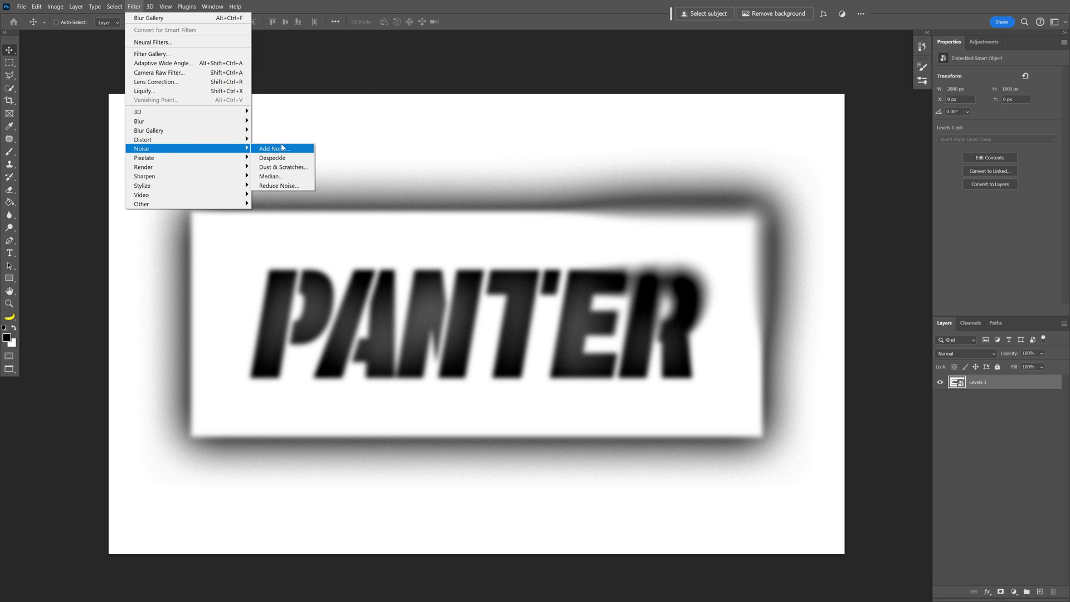
click(270, 149)
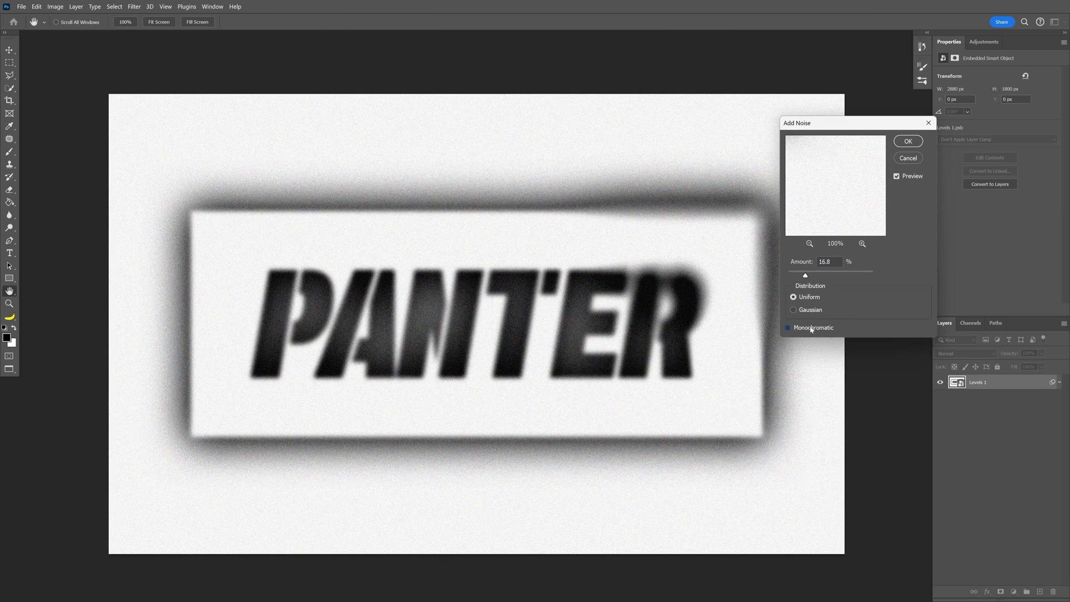
click(811, 276)
click(908, 141)
drag(1007, 384, 1038, 592)
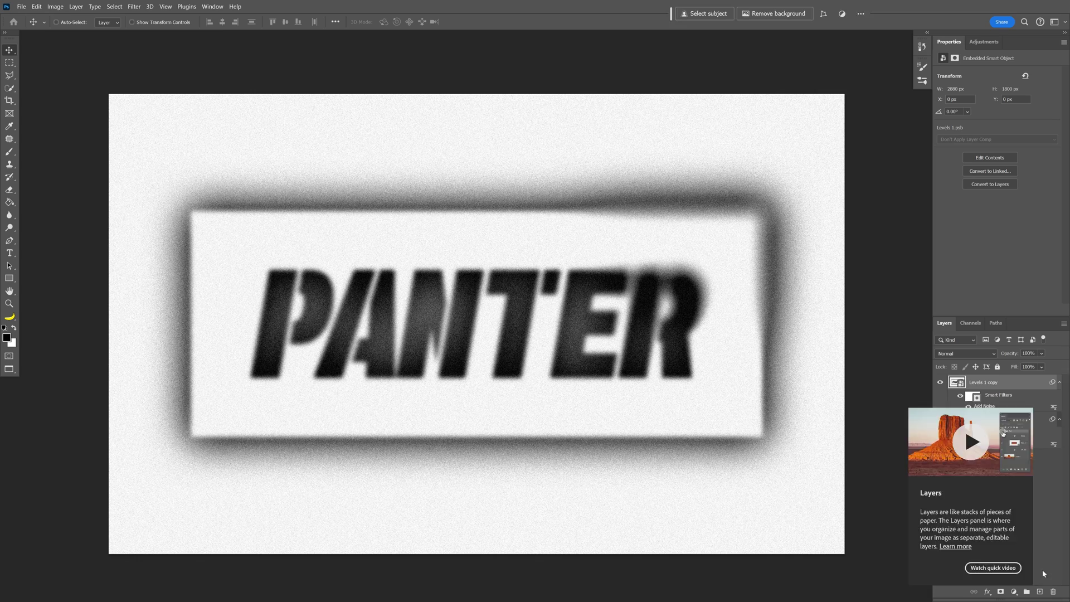
Apply Filter Gallery Torn Edges to the copy, tuning Image Balance, Smoothness and Contrast.
click(134, 7)
click(164, 53)
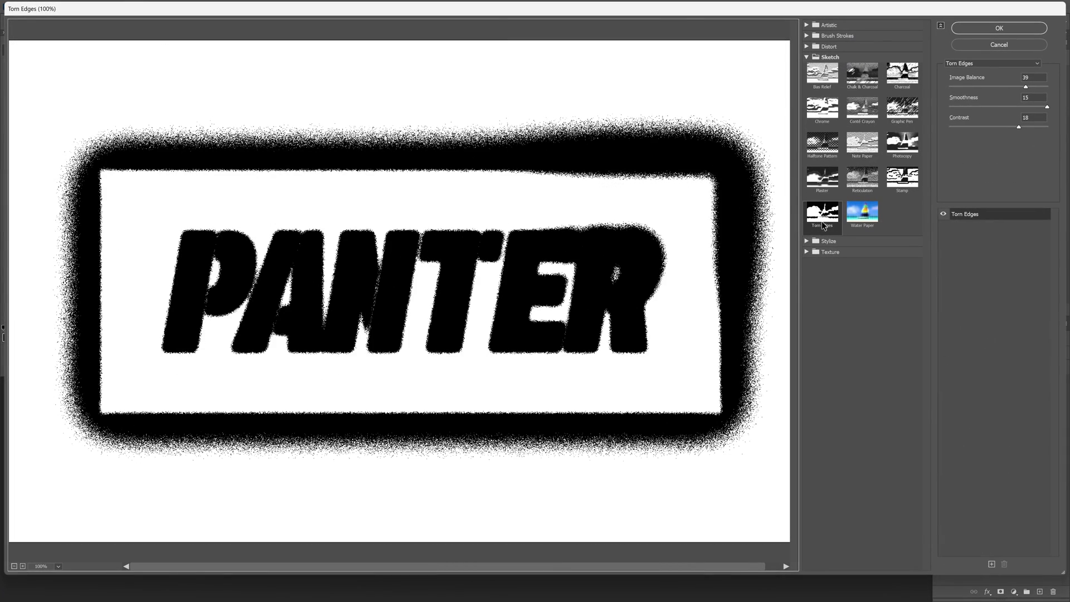
click(828, 224)
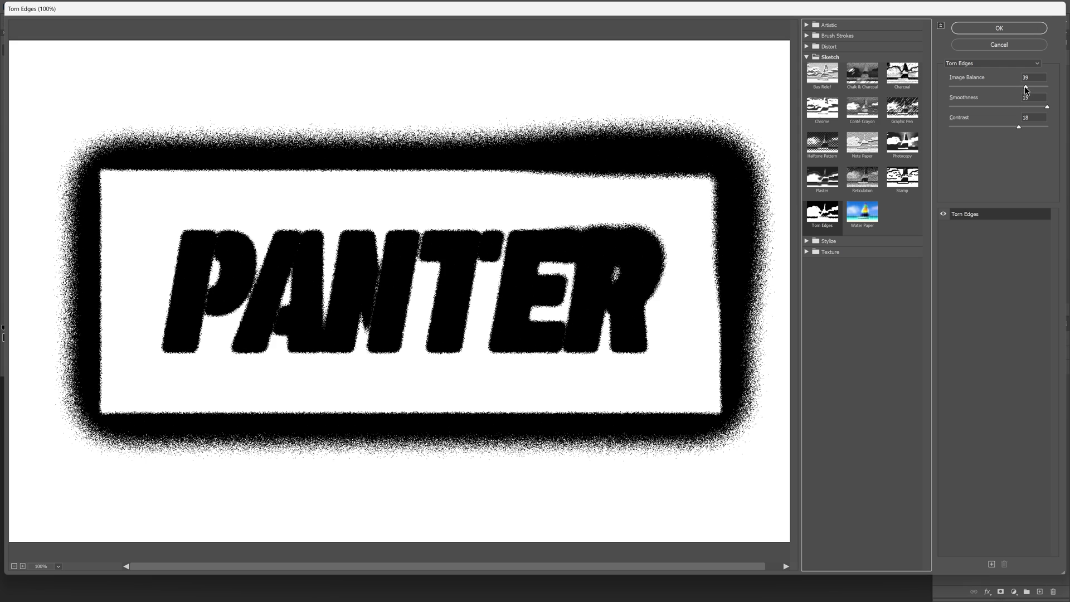
mouse_move(1026, 88)
mouse_down()
mouse_move(982, 87)
mouse_move(1017, 88)
mouse_up()
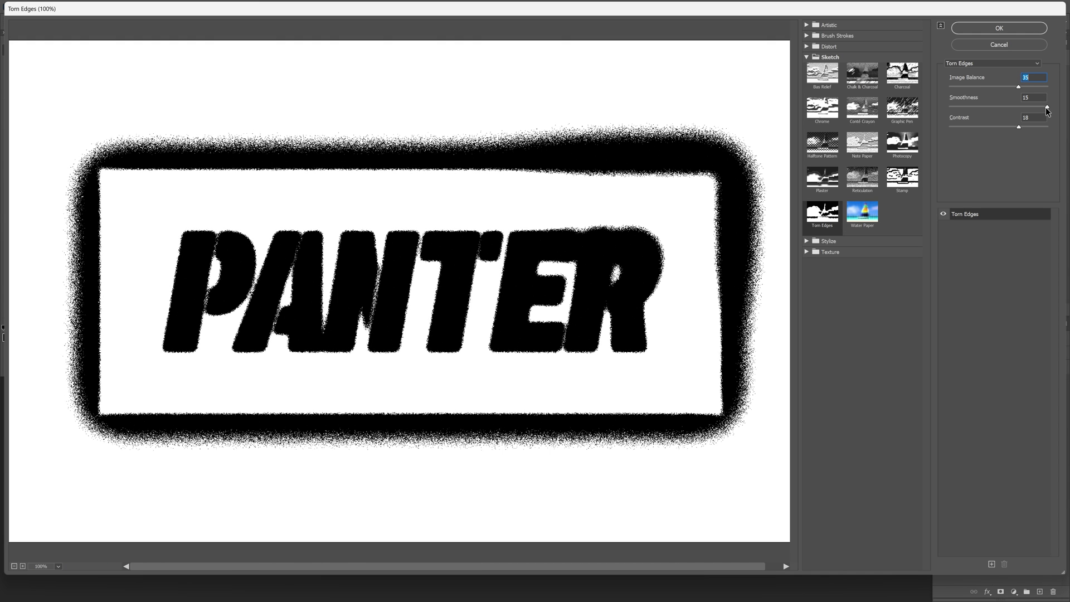
drag(1047, 107, 1051, 110)
drag(1009, 125, 1031, 126)
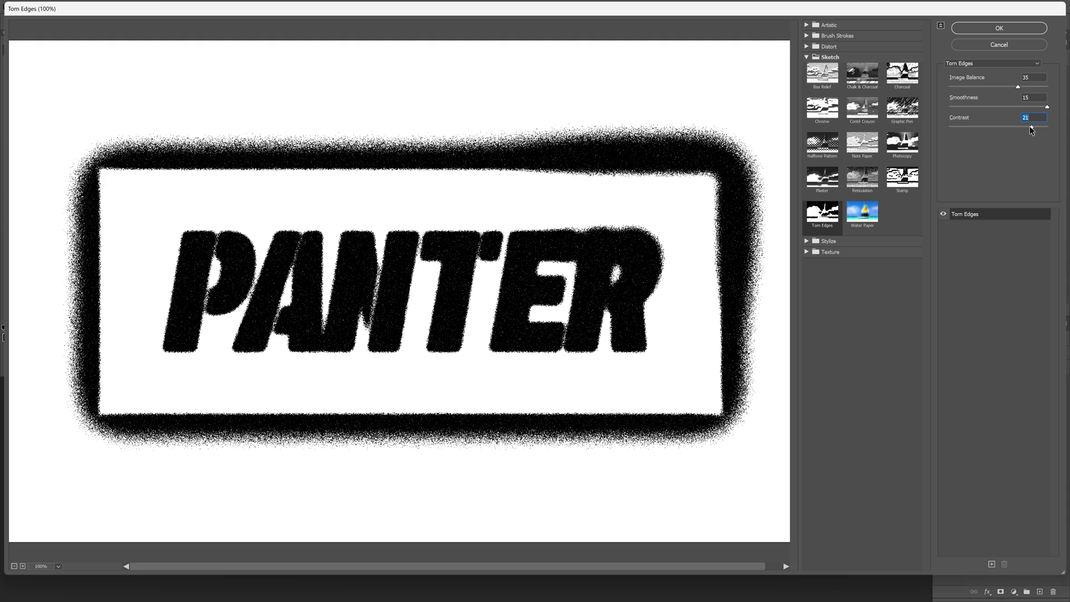
click(1005, 31)
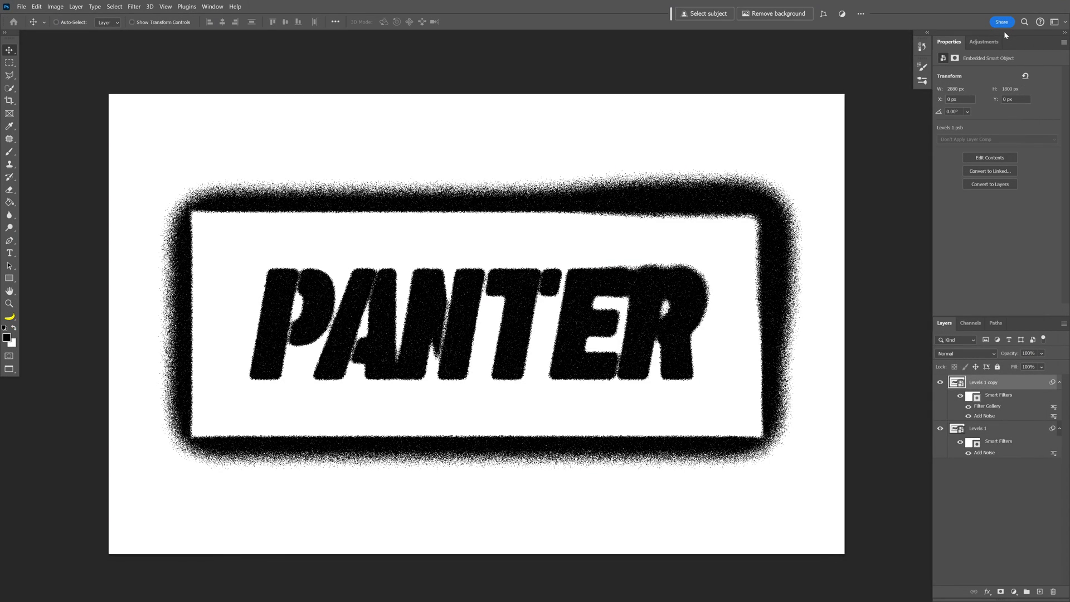
Set the Torn Edges copy layer's blend mode to Soft Light.
click(957, 354)
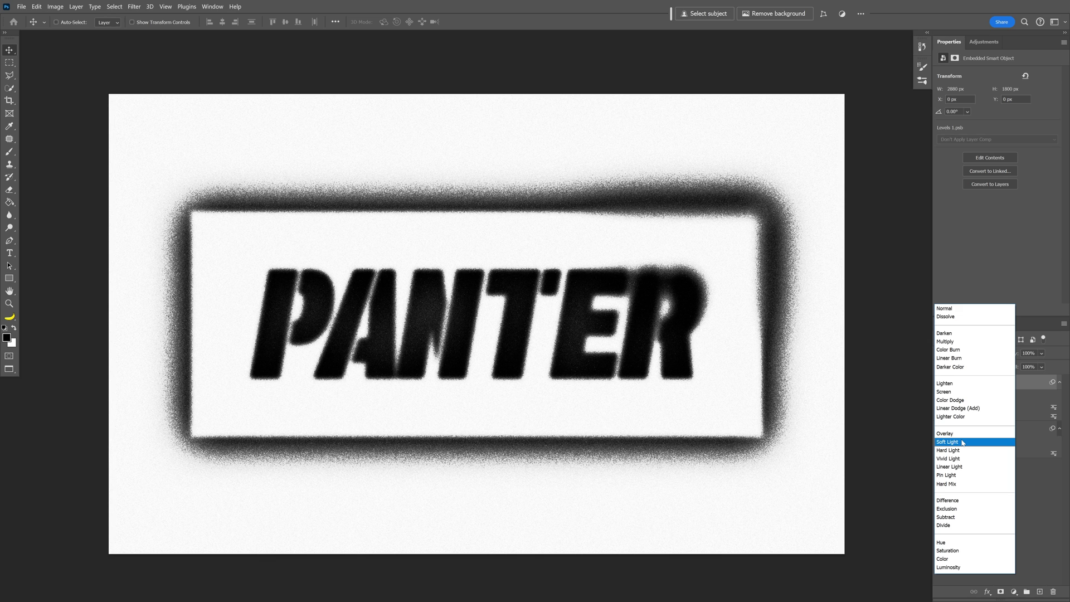
click(962, 442)
Scale the concrete texture up to cover the whole canvas.
key(ctrl+t)
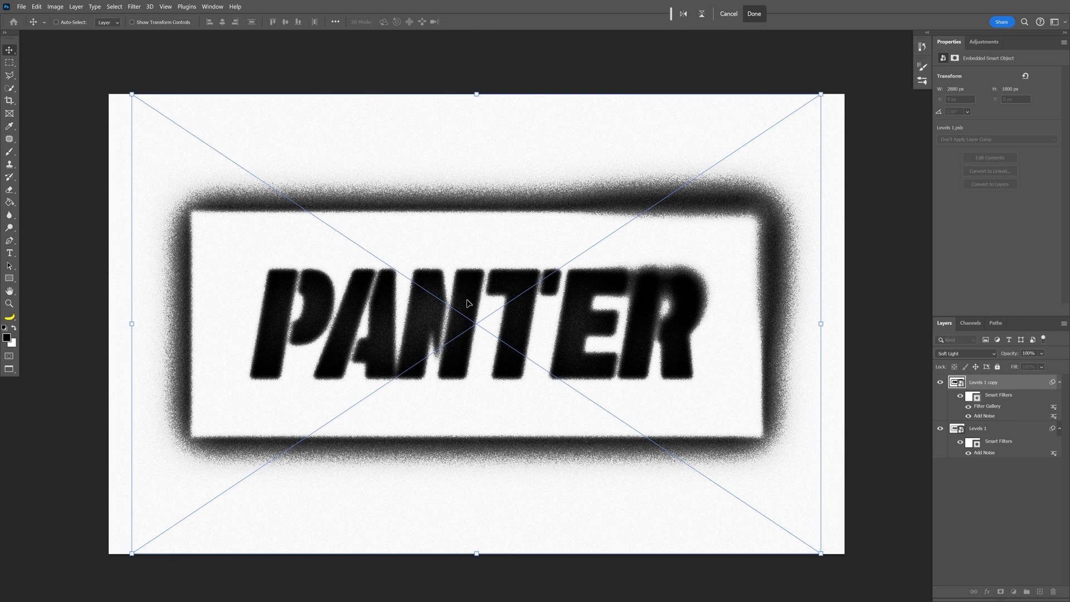
scroll(582, 318, down, 3)
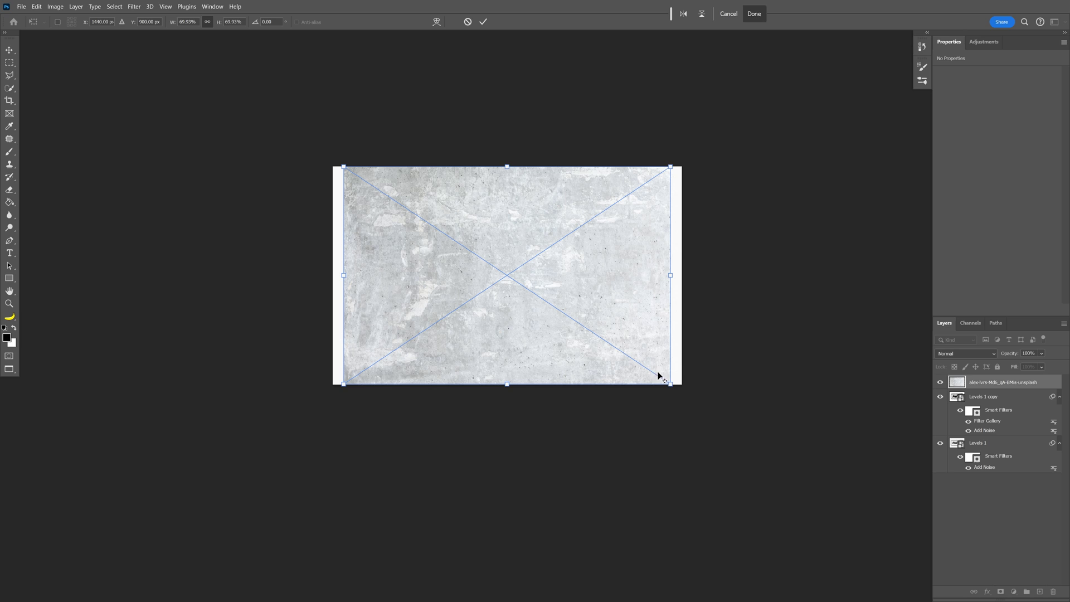
drag(672, 386, 865, 531)
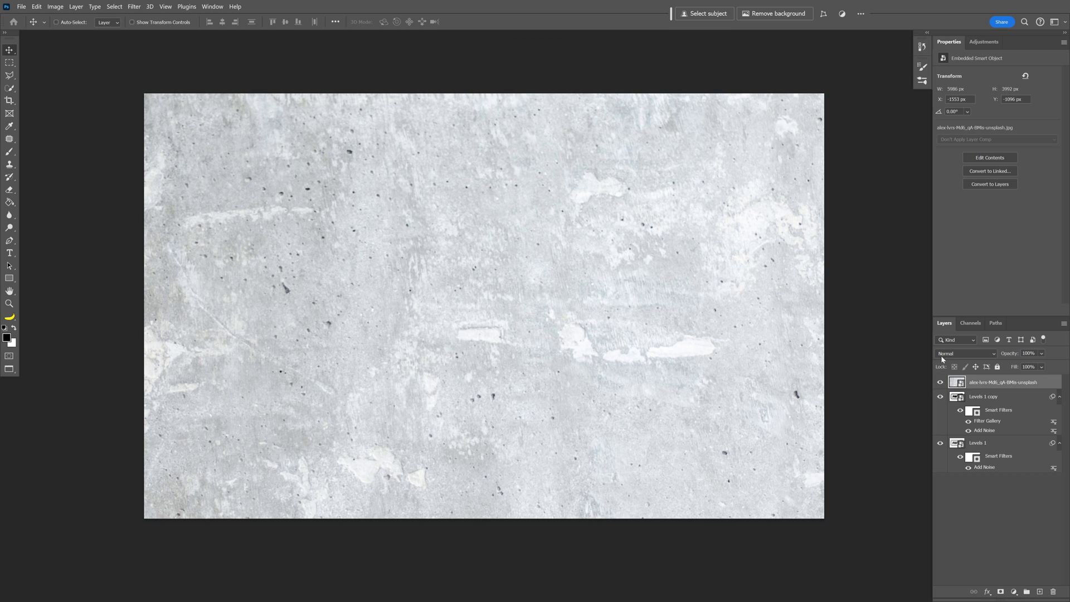
Blend the concrete layer in Multiply at 57% opacity.
click(948, 355)
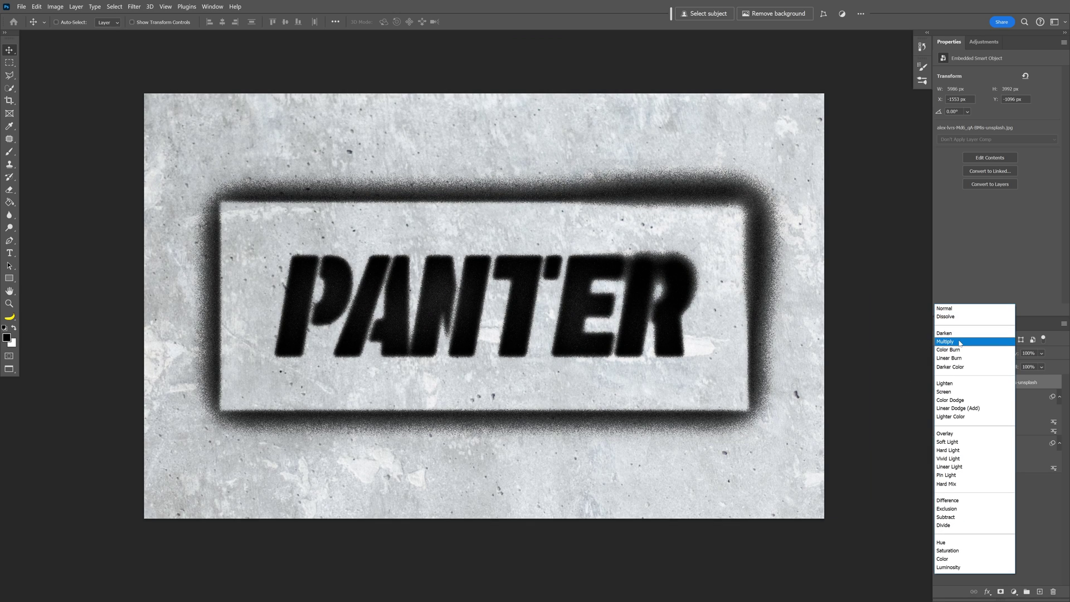
click(959, 342)
click(1042, 354)
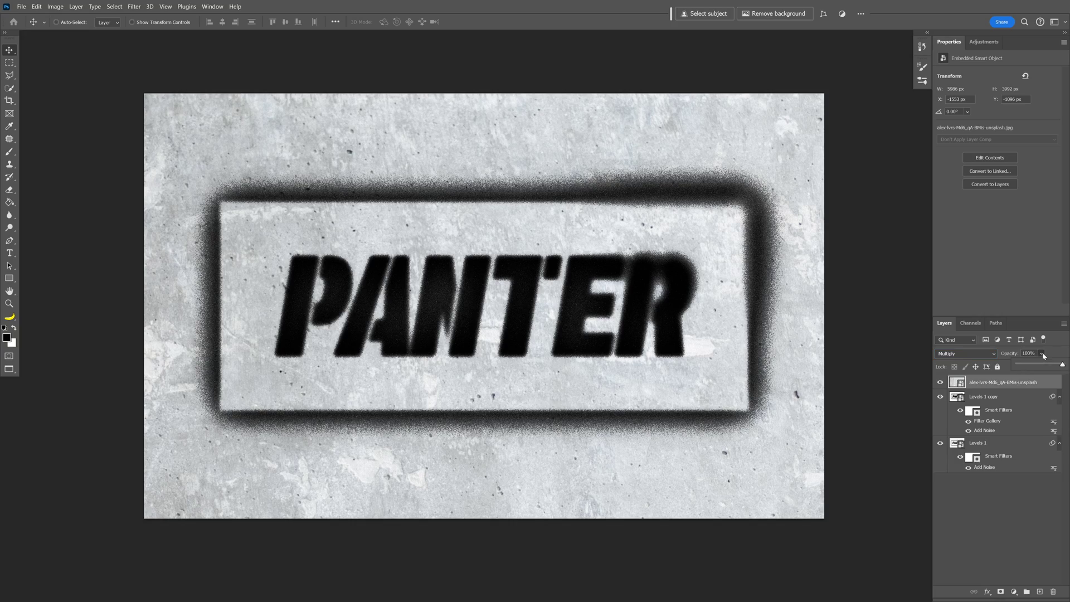
click(1048, 365)
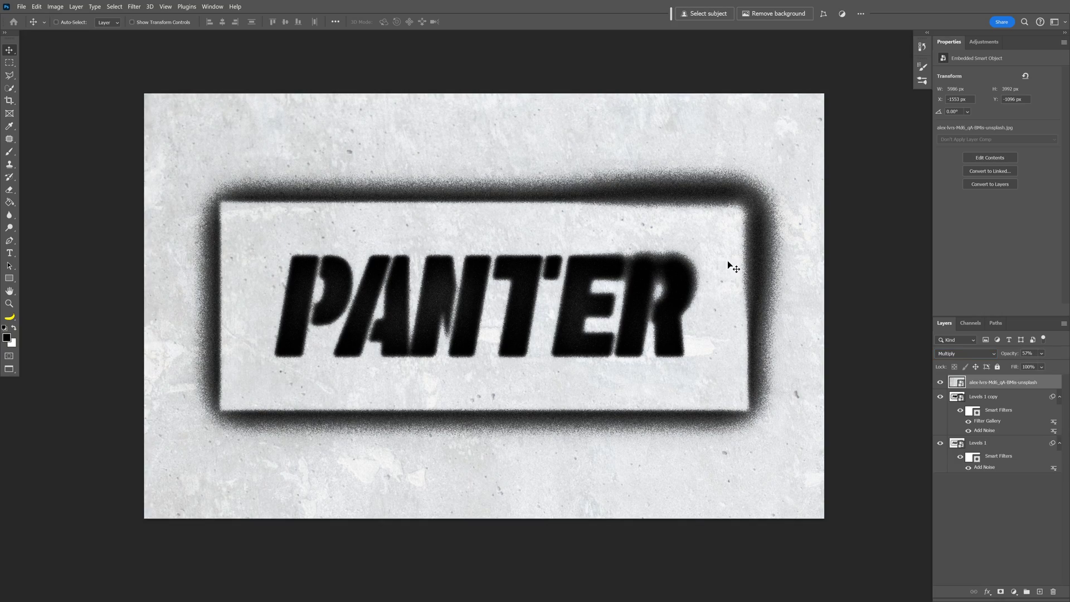
scroll(500, 328, up, 2)
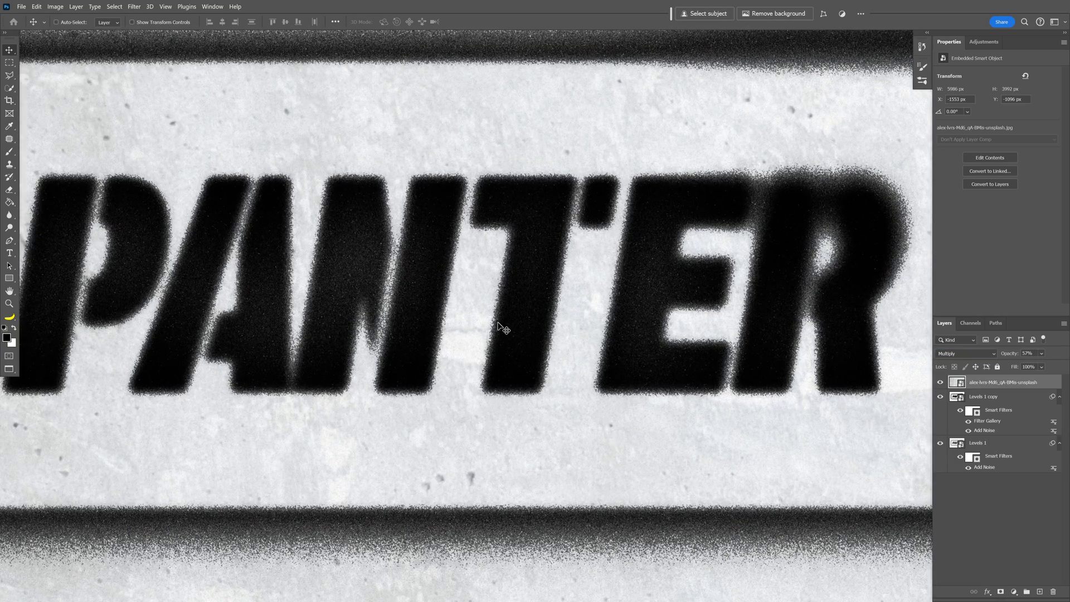
scroll(500, 328, down, 2)
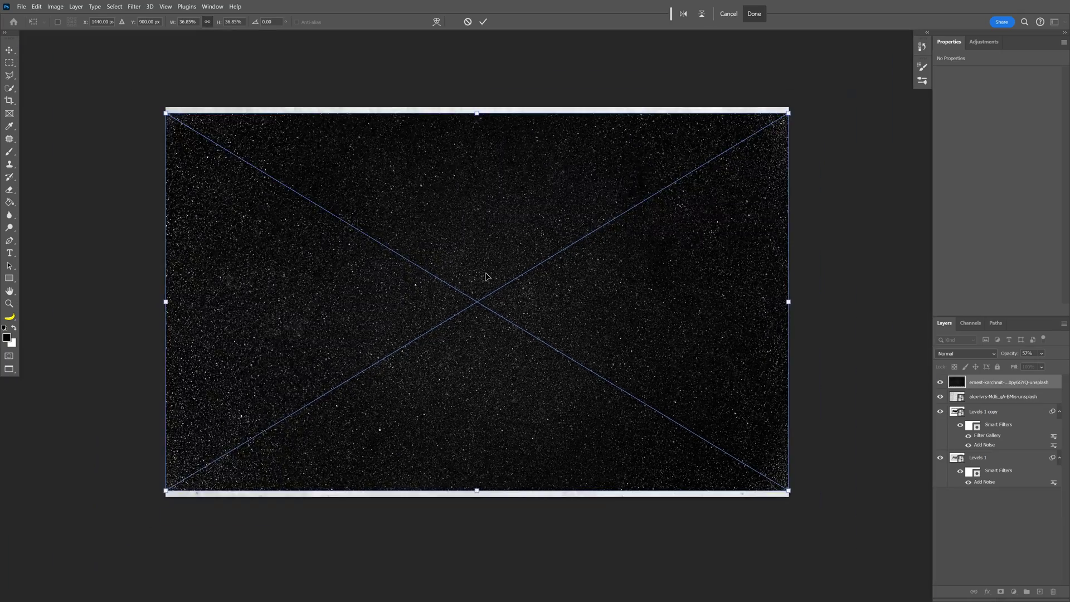
Commit the placed speckle texture and set its blend mode to Difference.
key(Return)
click(983, 354)
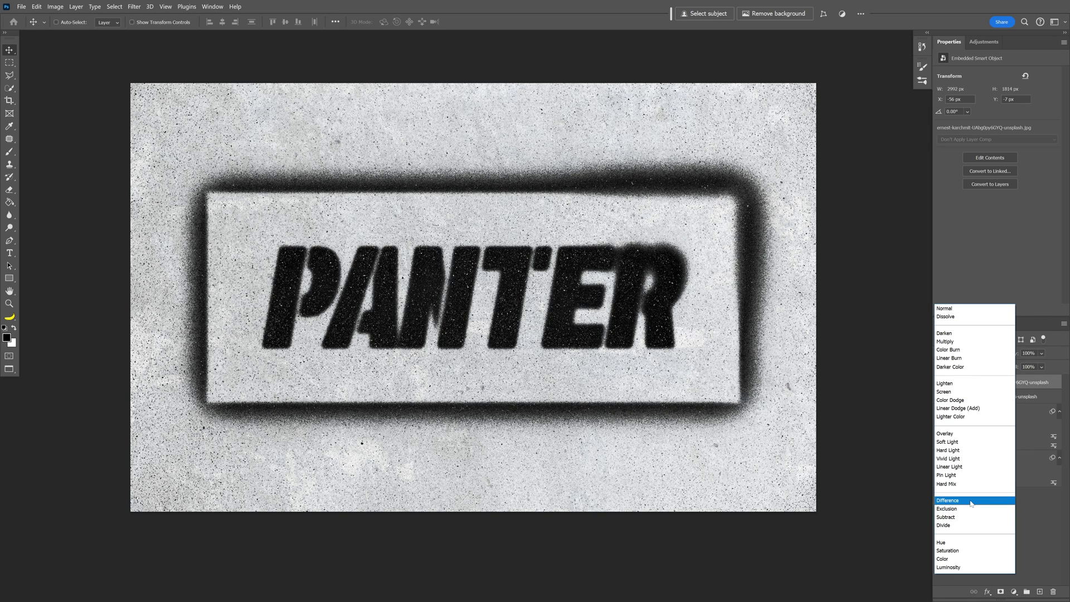
click(970, 500)
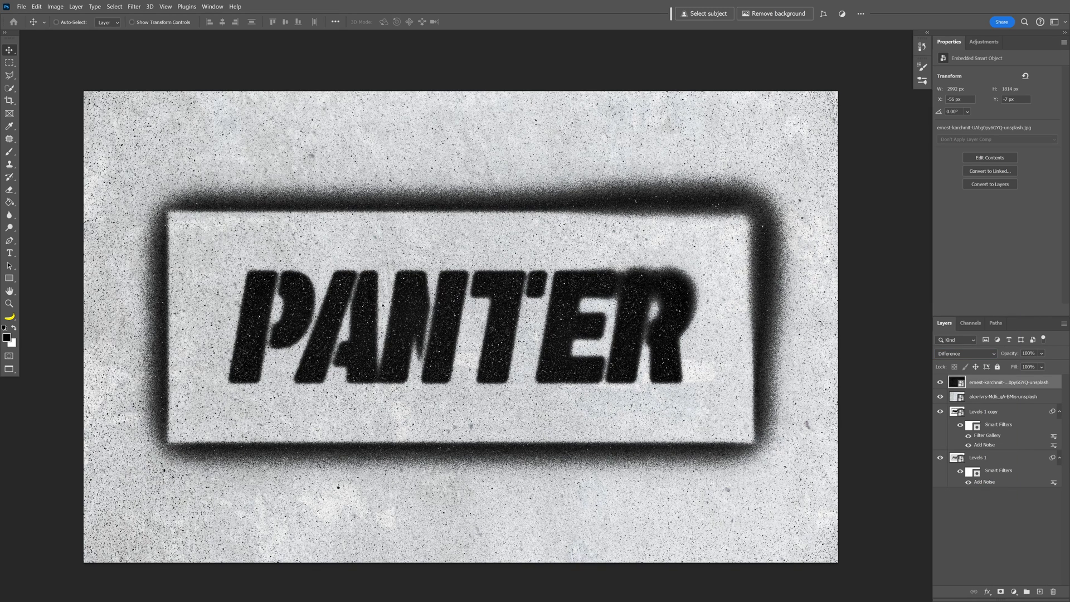